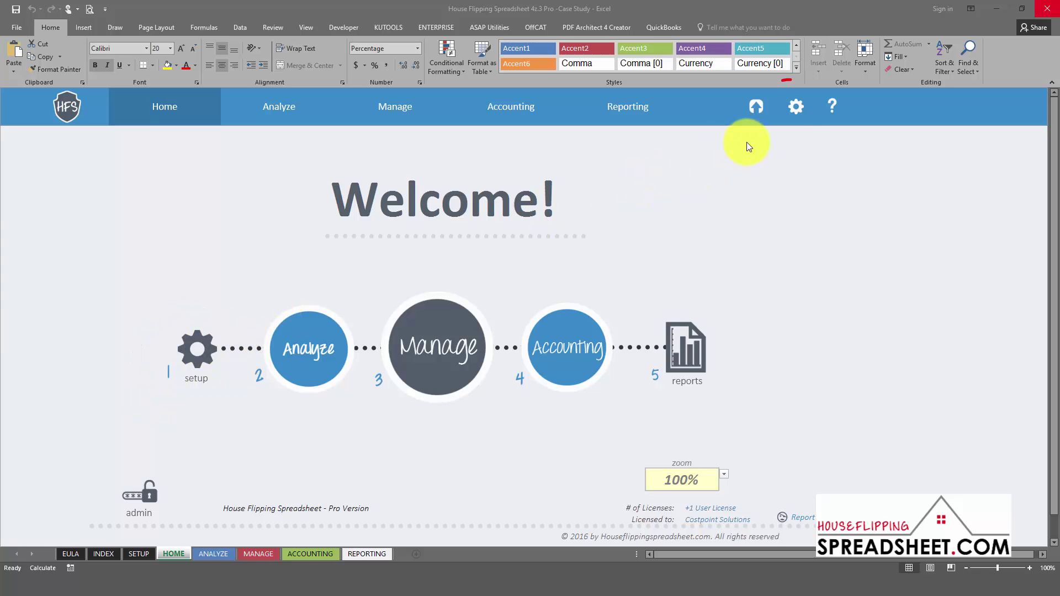
Name the project 'The Bat House' and set the property type to Single Family Home
{"action": "left_click", "coordinate": [792, 110]}
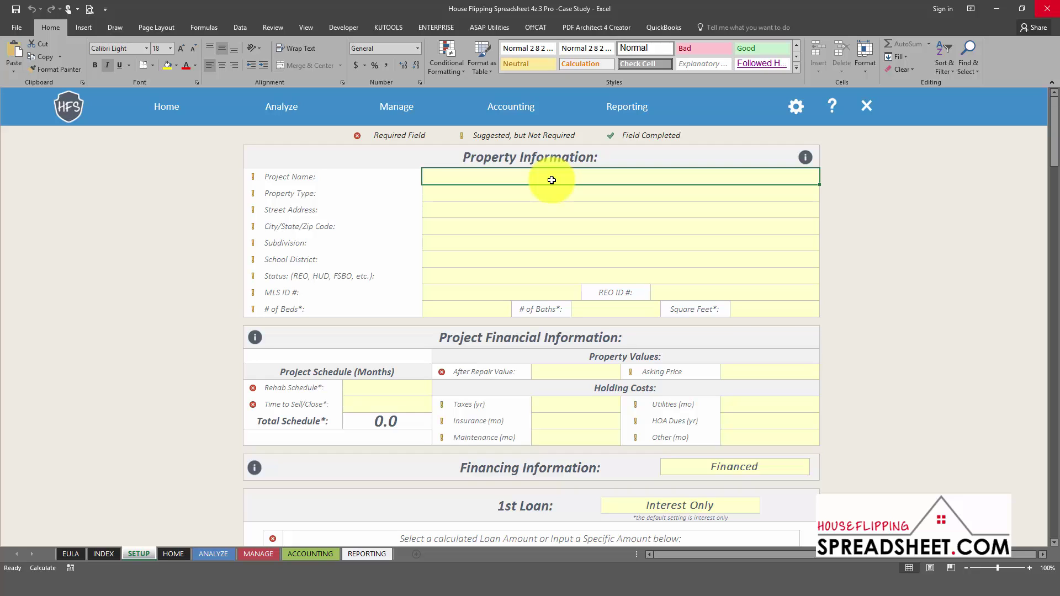
{"action": "type", "text": "The Bat House"}
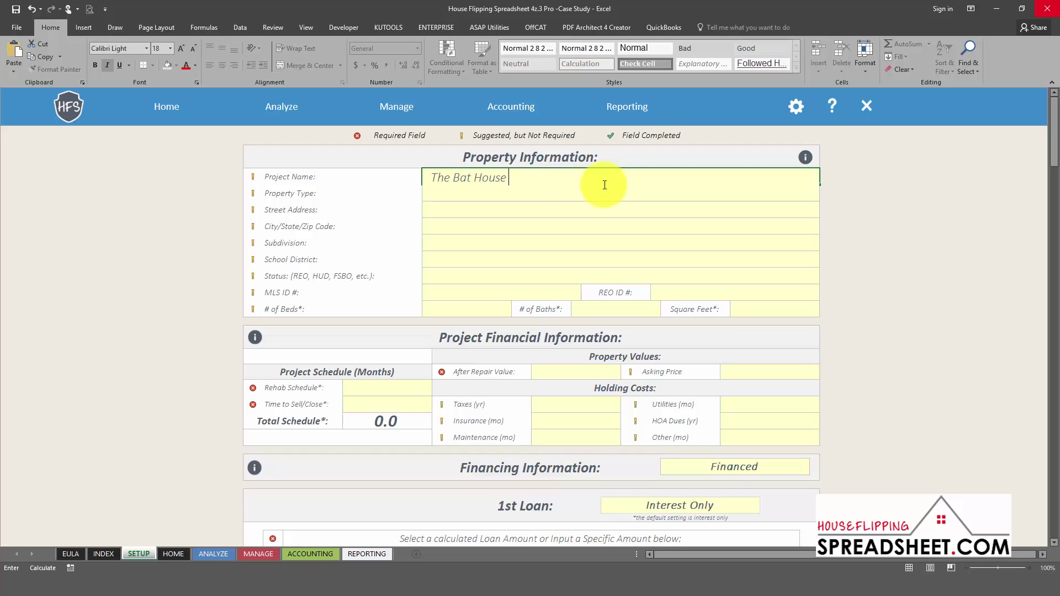
{"action": "left_click", "coordinate": [627, 196]}
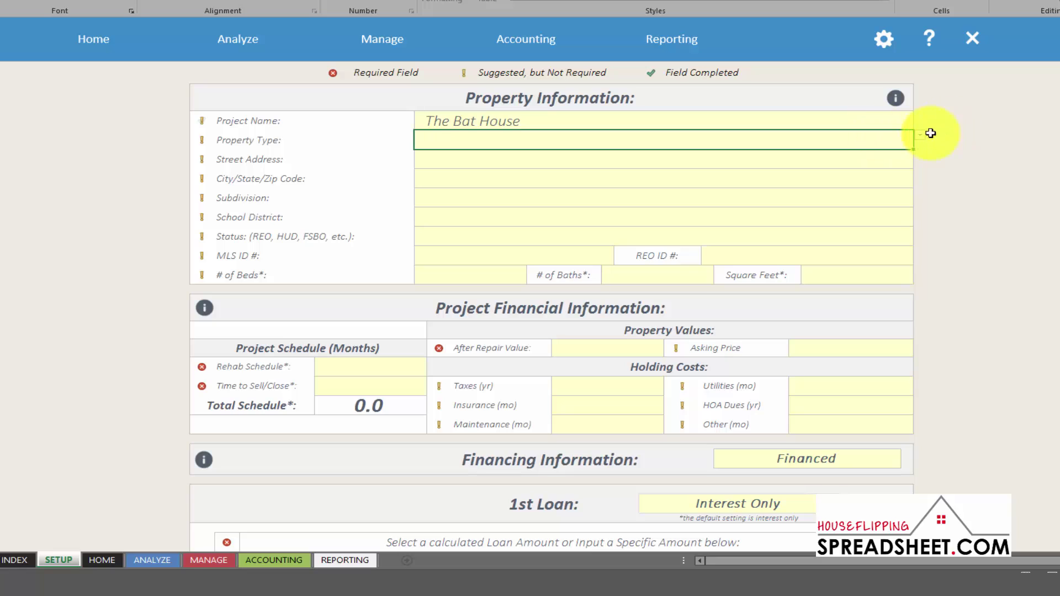
{"action": "left_click", "coordinate": [920, 136]}
{"action": "left_click", "coordinate": [850, 146]}
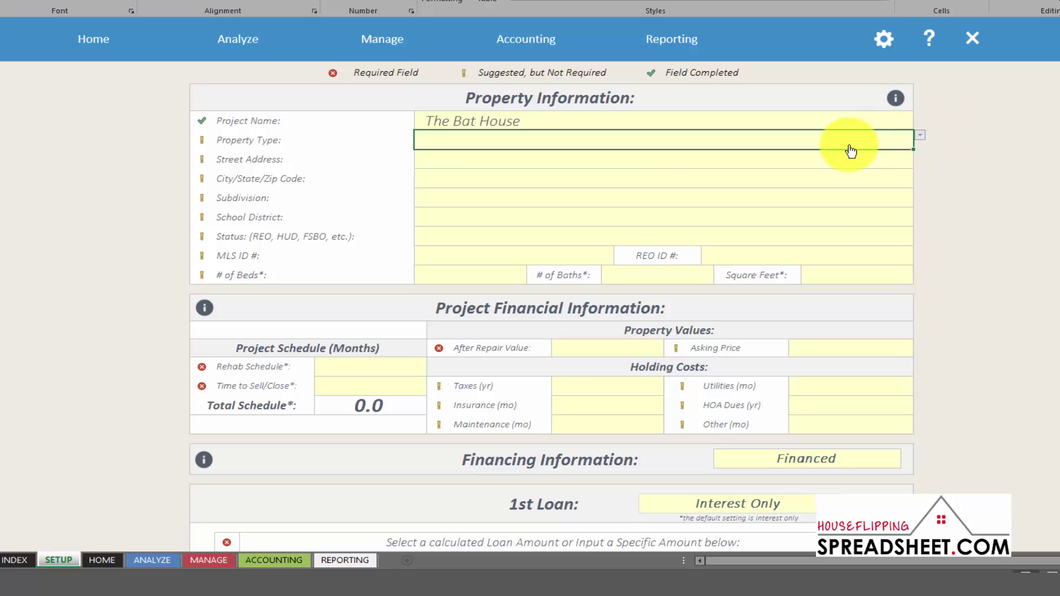
Enter the street address, city/state/zip, subdivision 'The Coves' and the Park Hill school district
{"action": "left_click", "coordinate": [546, 163]}
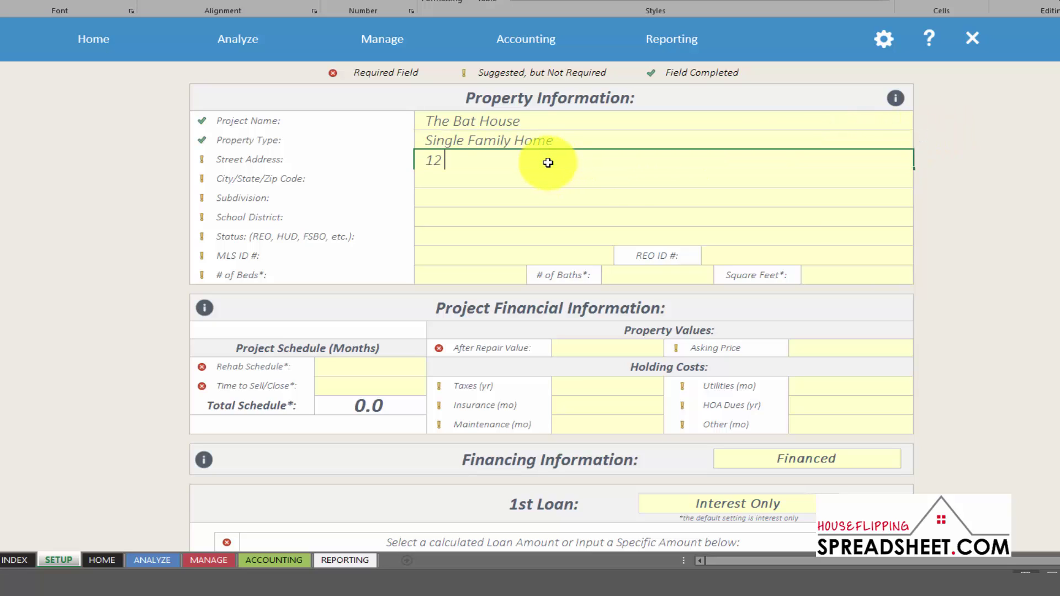
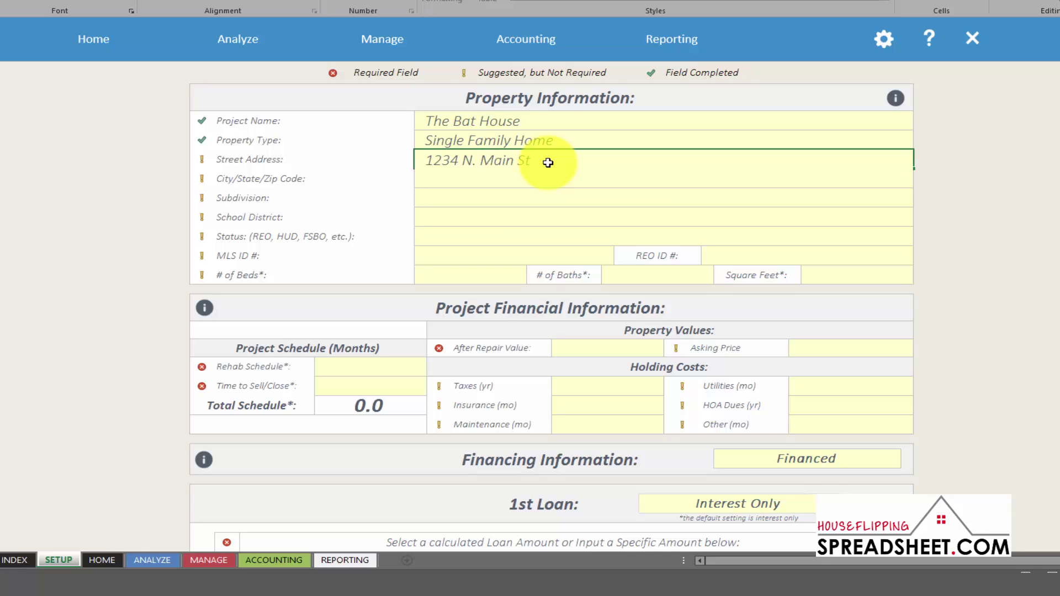
{"action": "key", "text": "Return"}
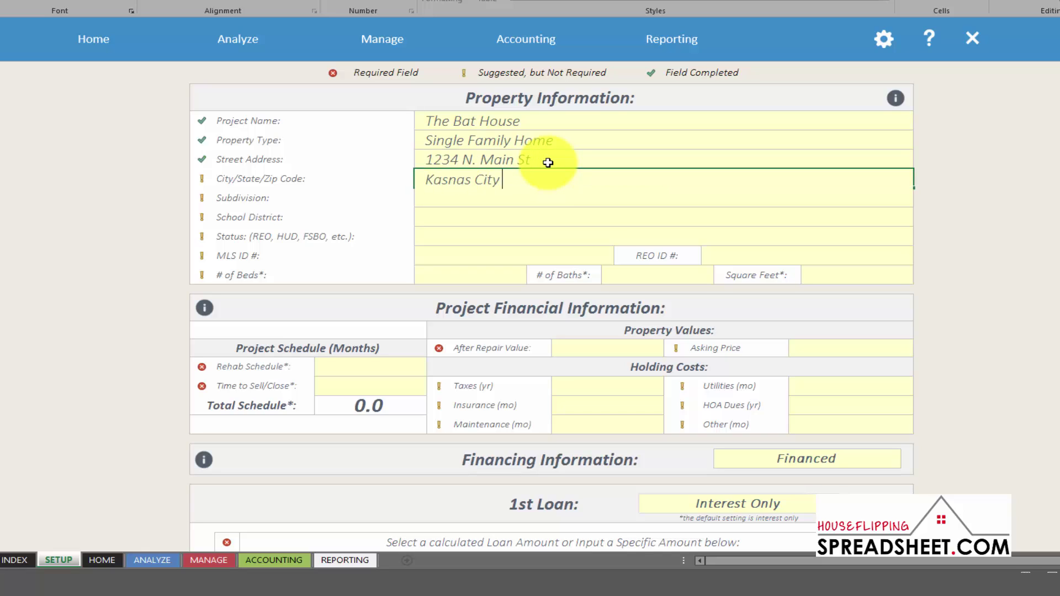
{"action": "key", "text": "Return"}
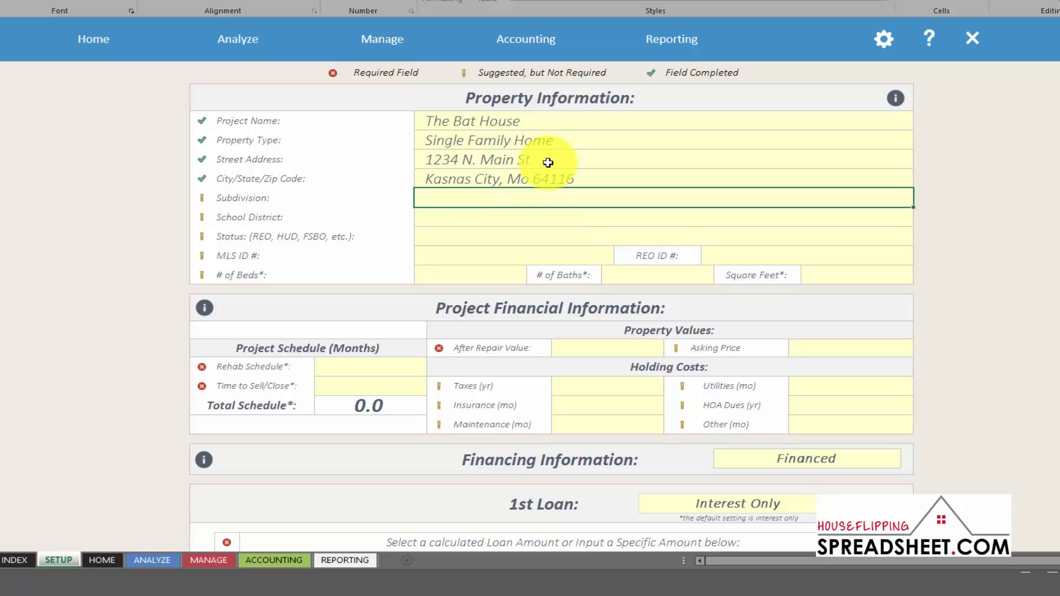
{"action": "key", "text": "Return"}
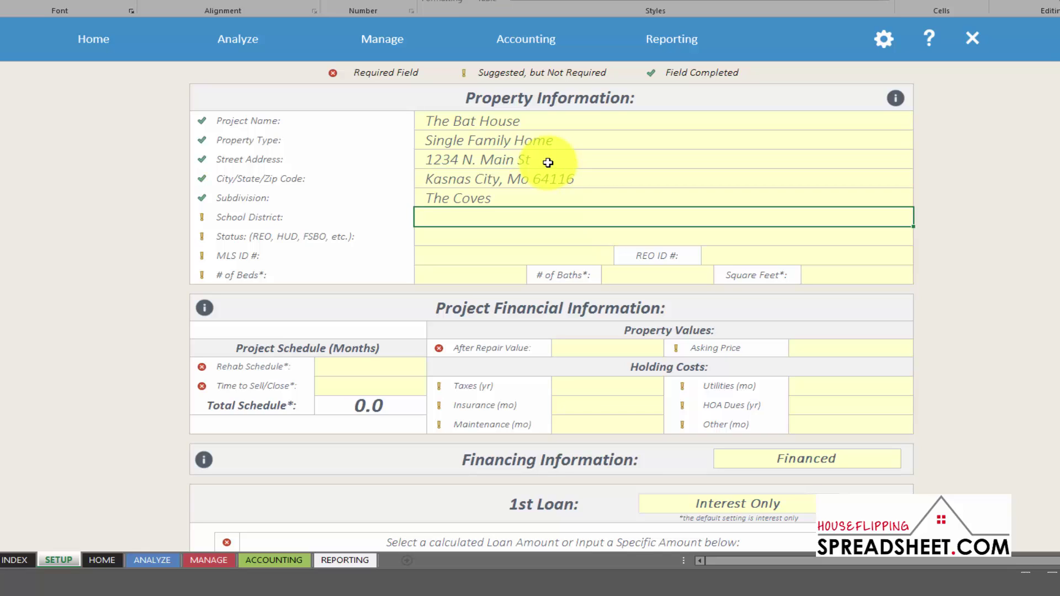
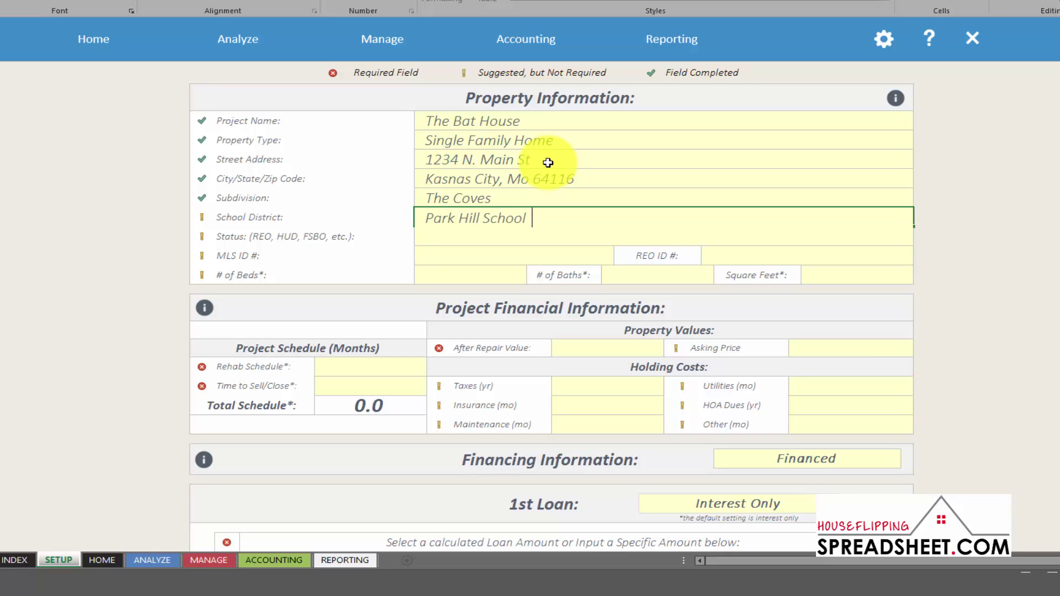
{"action": "left_click", "coordinate": [558, 227]}
Enter 3 beds, 3 baths and 2,100 square feet
{"action": "left_click", "coordinate": [453, 276]}
{"action": "type", "text": "3"}
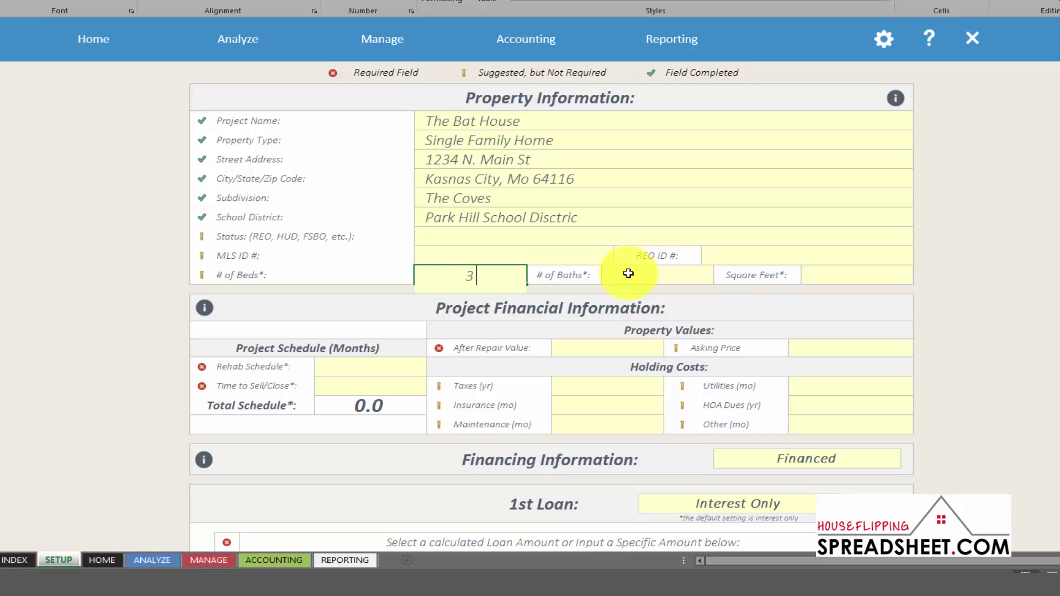
{"action": "left_click", "coordinate": [654, 280]}
{"action": "type", "text": "3"}
{"action": "left_click", "coordinate": [827, 274]}
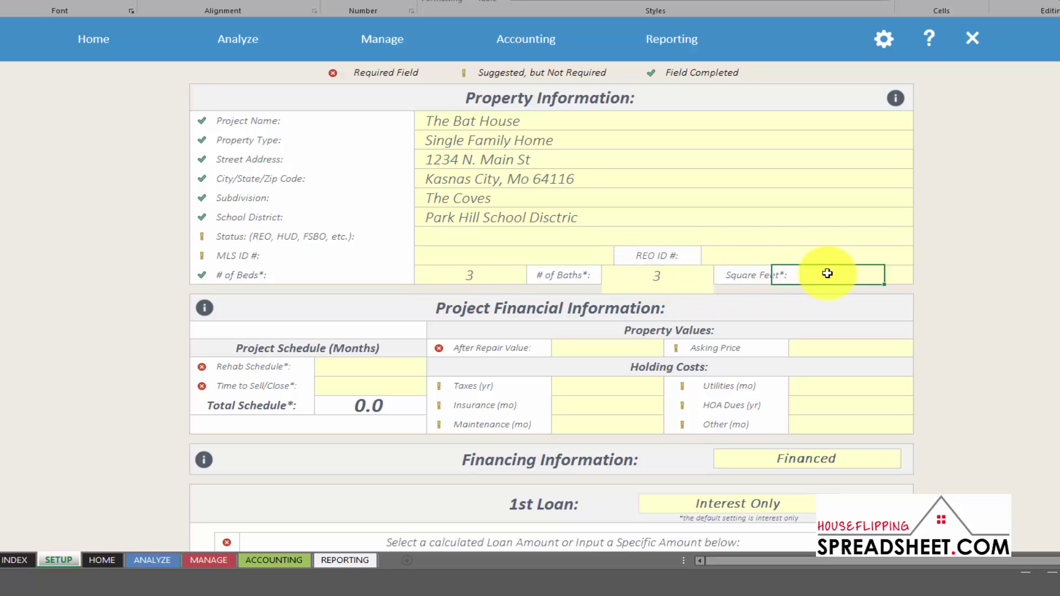
{"action": "type", "text": "2100"}
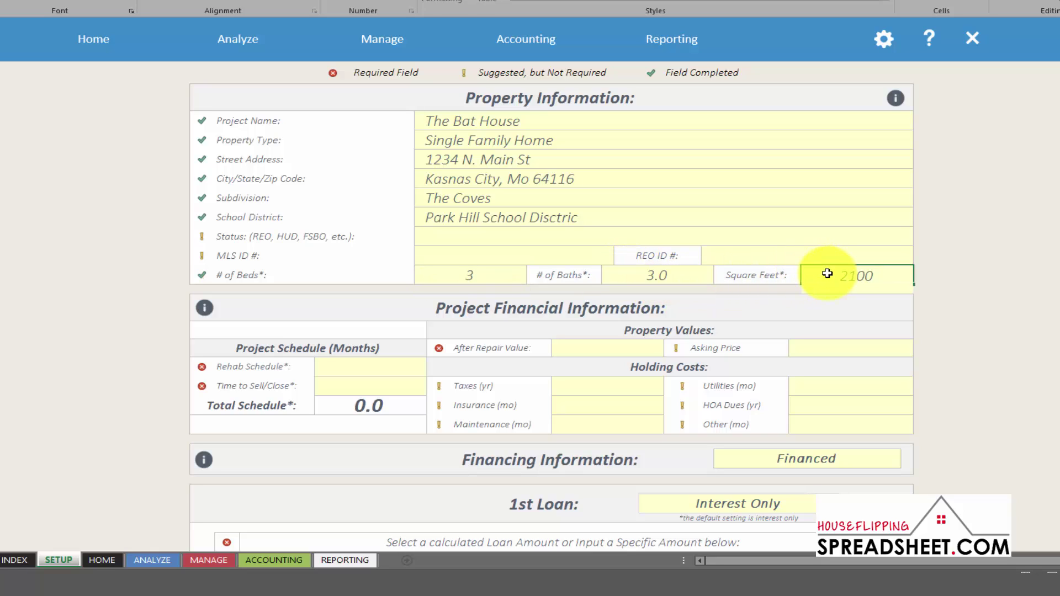
{"action": "key", "text": "Return"}
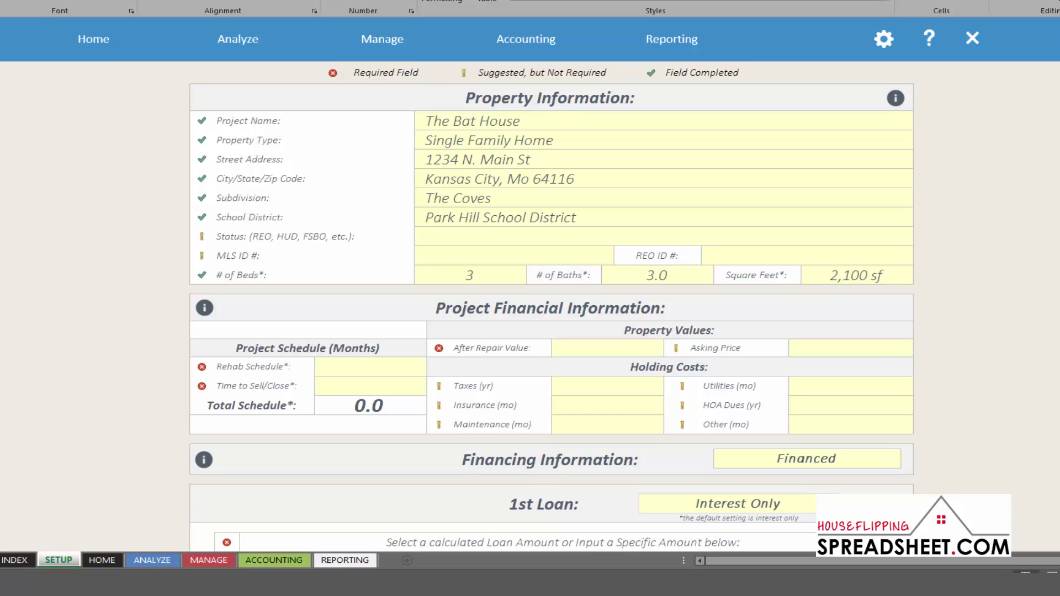
Enter 2 months for the rehab schedule and 3 months for time to sell/close
{"action": "left_click", "coordinate": [376, 368]}
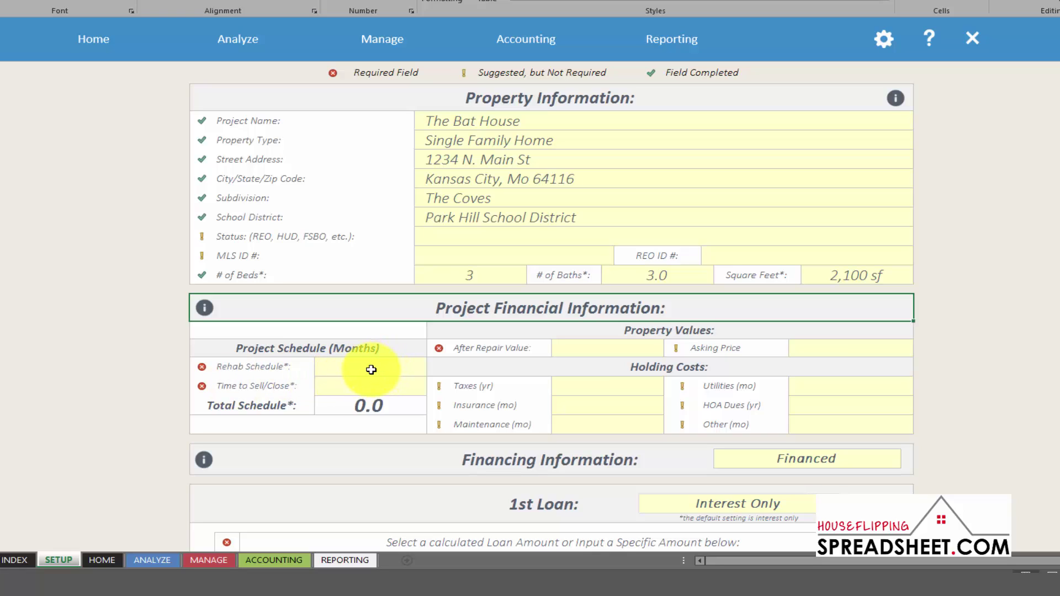
{"action": "left_click", "coordinate": [370, 371]}
{"action": "type", "text": "2"}
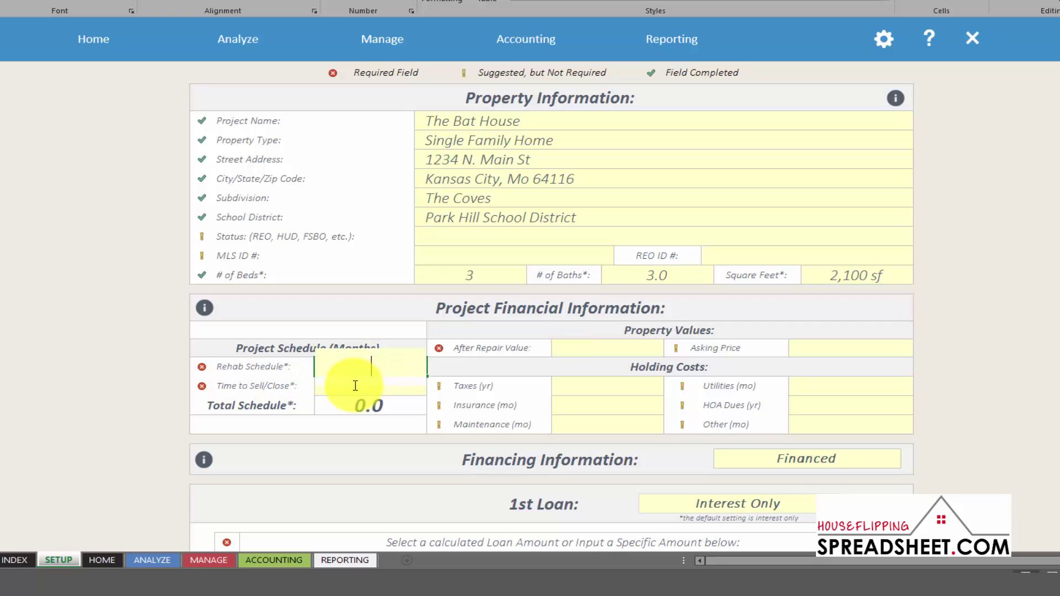
{"action": "left_click", "coordinate": [391, 391]}
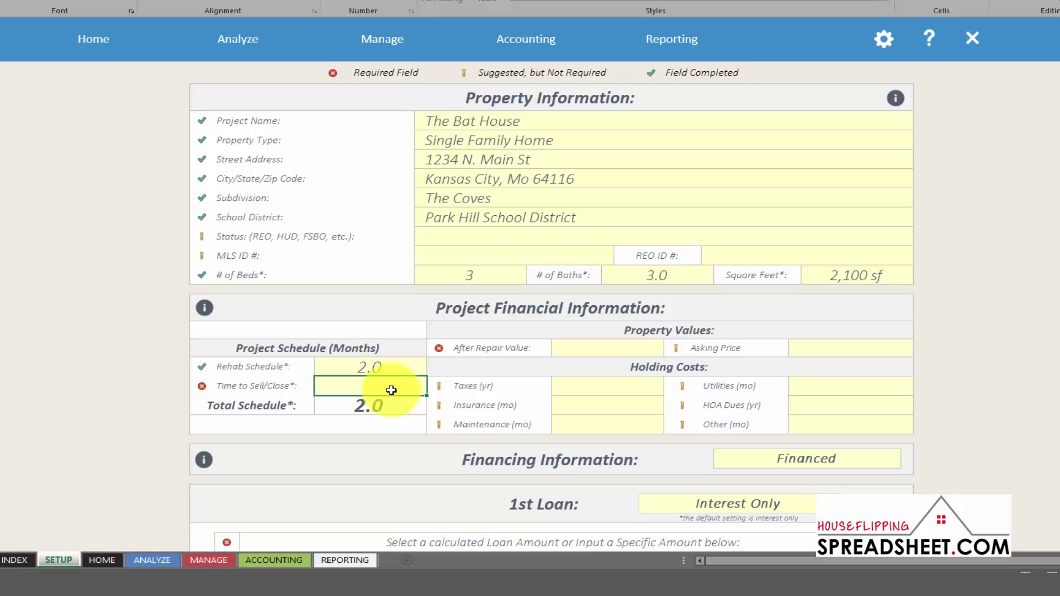
{"action": "type", "text": "3"}
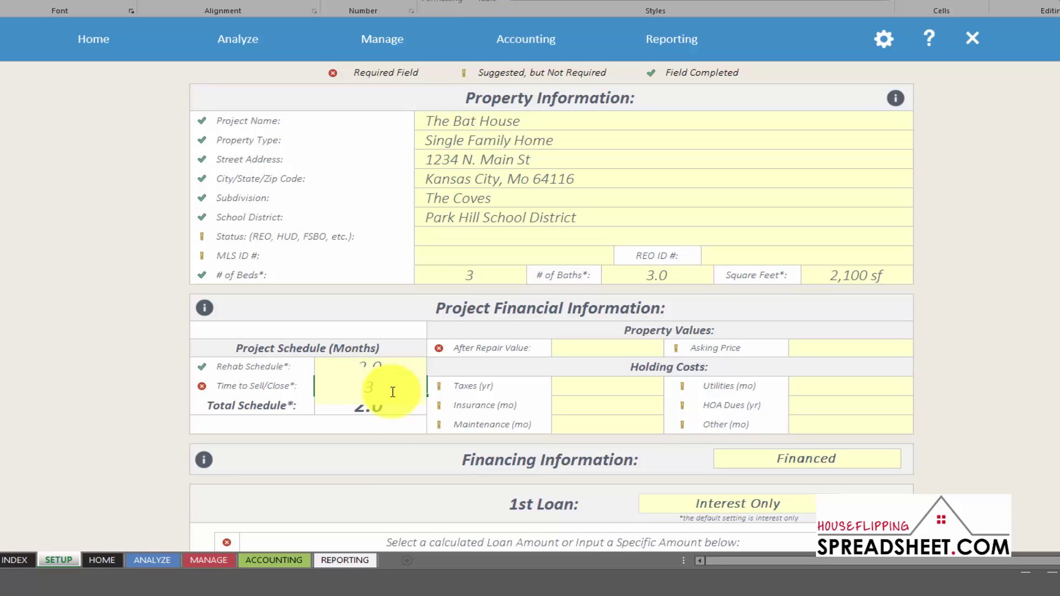
{"action": "key", "text": "Return"}
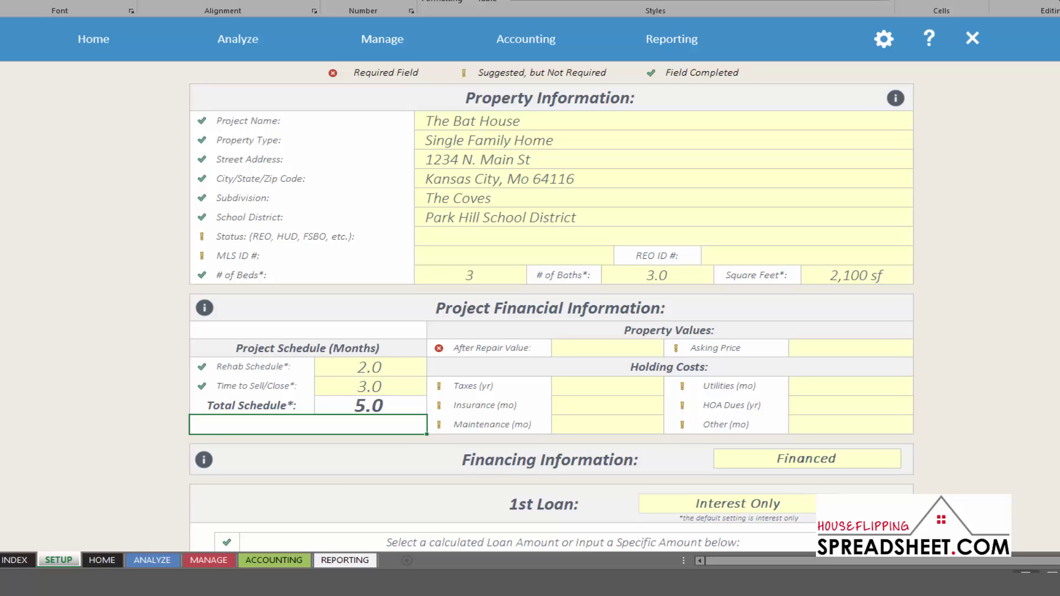
Enter $225,000 as the after repair value and $125,000 as the asking price
{"action": "left_click", "coordinate": [567, 347]}
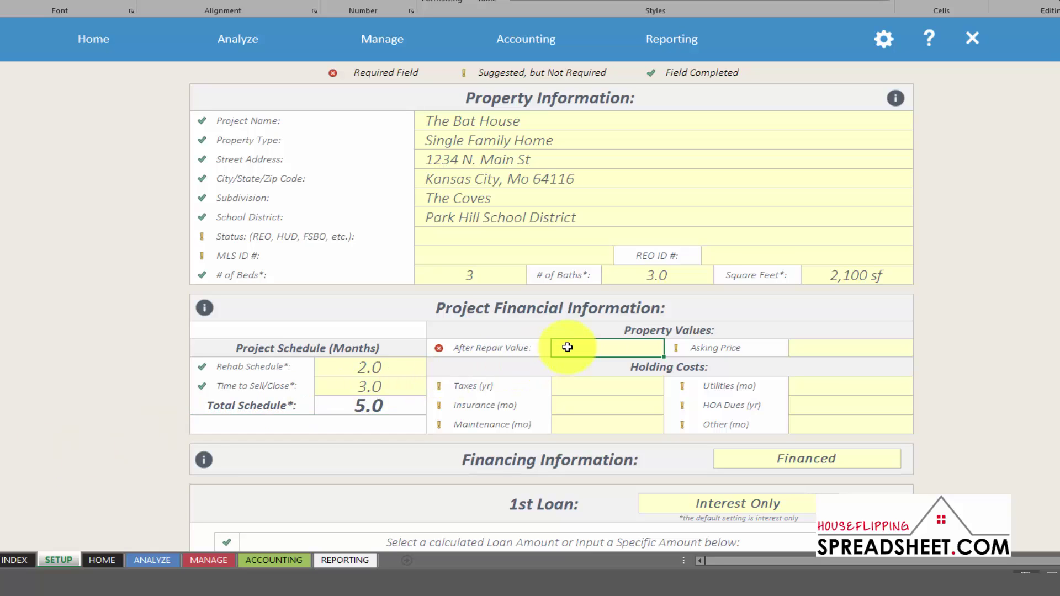
{"action": "type", "text": "2250000"}
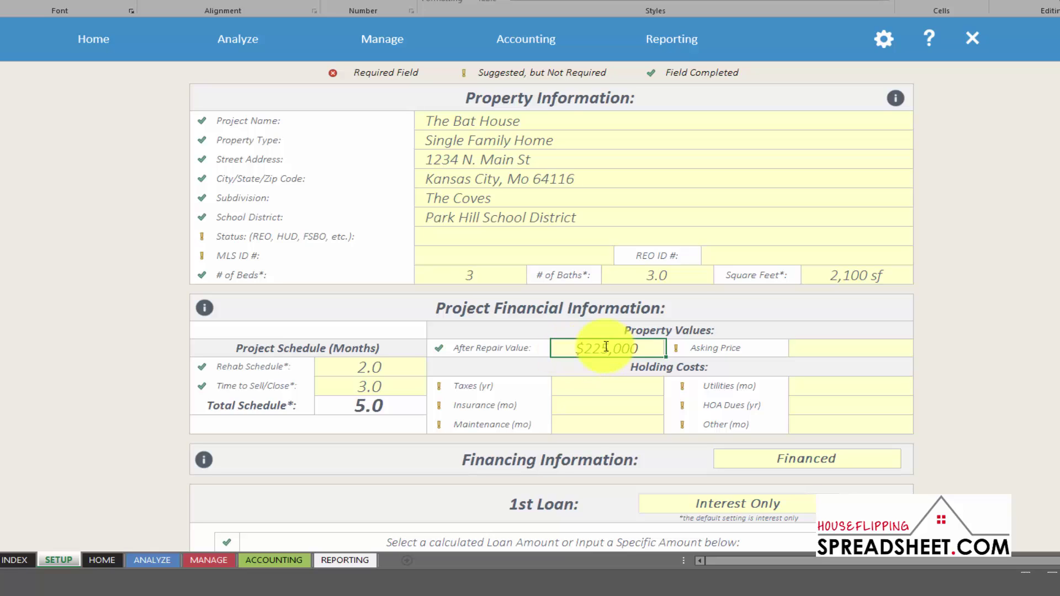
{"action": "key", "text": "Return"}
{"action": "left_click", "coordinate": [625, 348]}
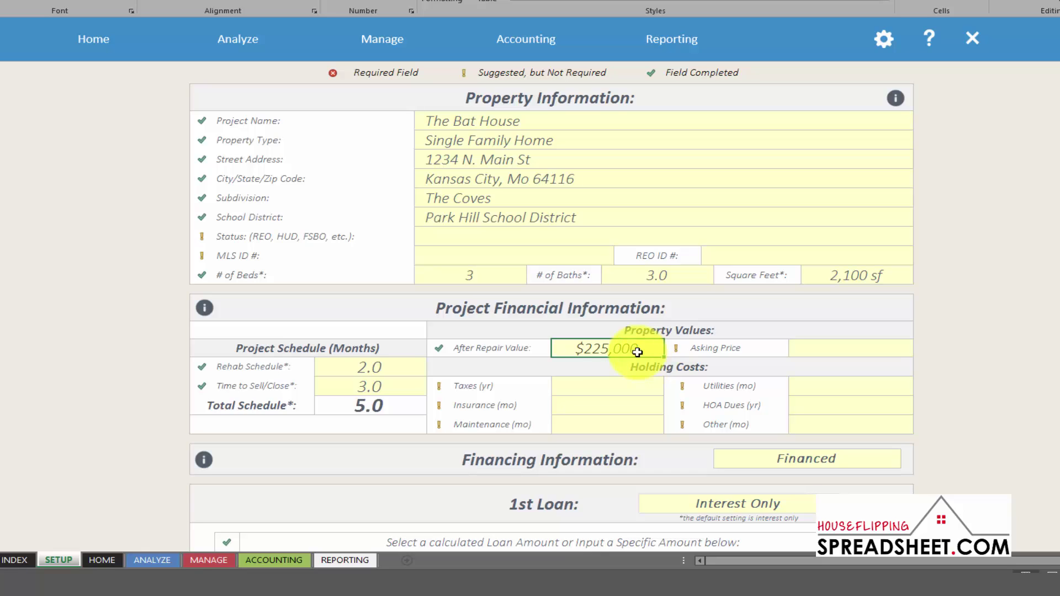
{"action": "left_click", "coordinate": [819, 349]}
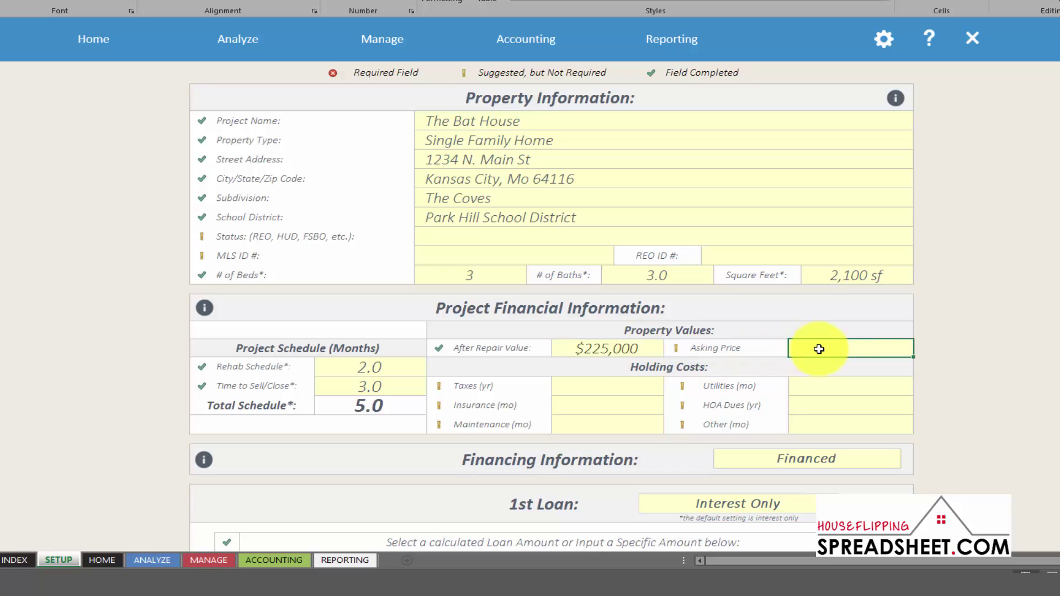
{"action": "type", "text": "125000"}
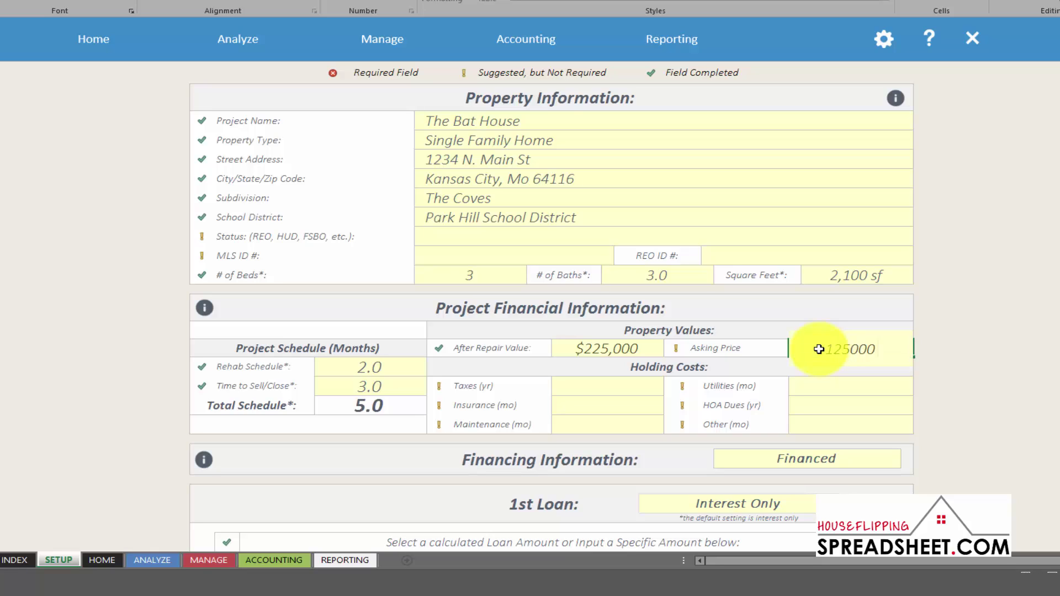
{"action": "key", "text": "Return"}
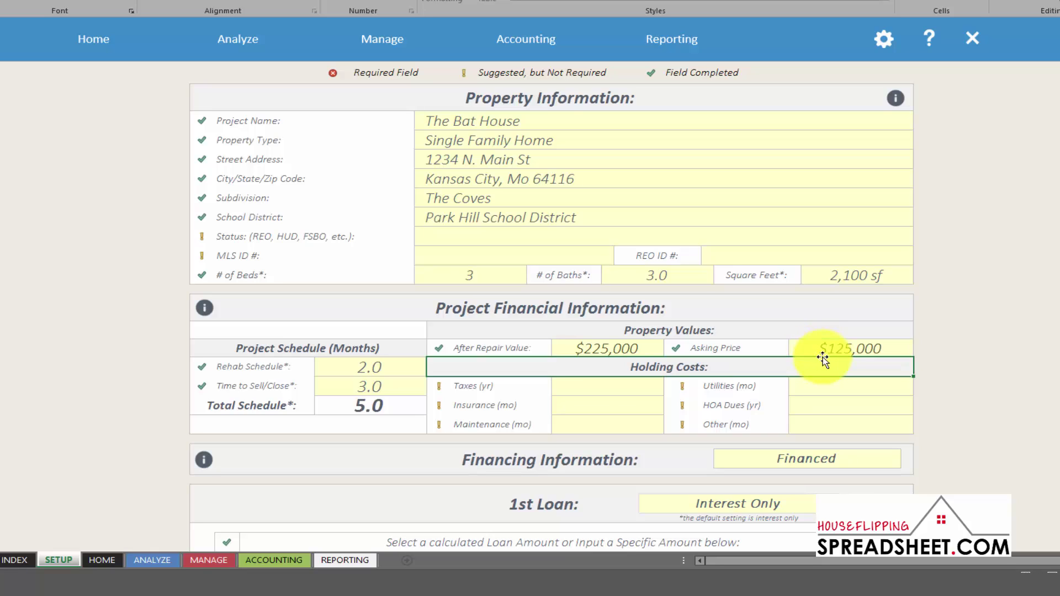
{"action": "left_click", "coordinate": [643, 387]}
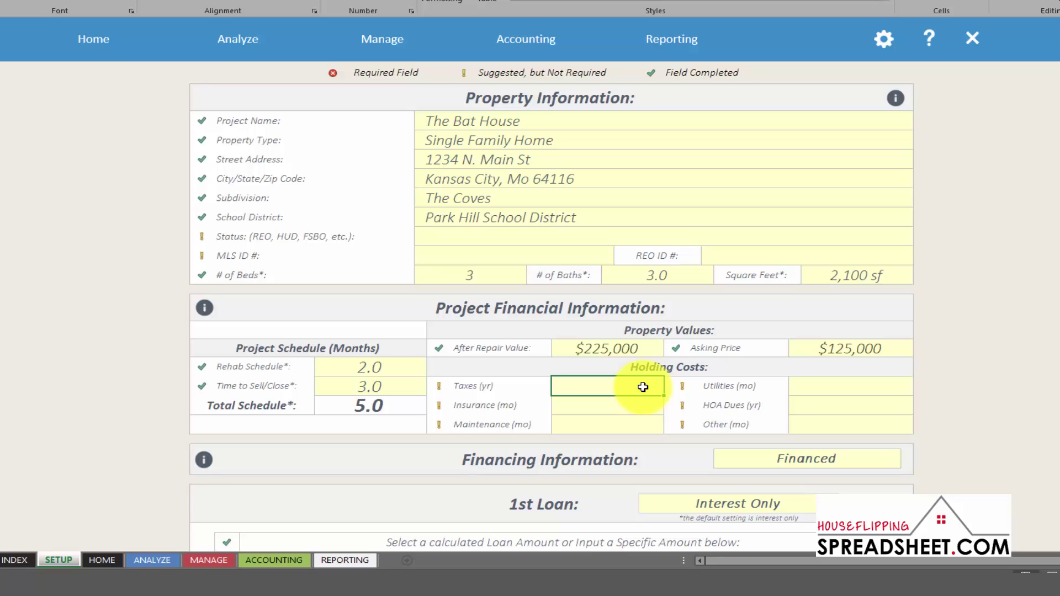
Enter taxes of 2,650 per year, and insurance 150, maintenance 80 and utilities 300 per month
{"action": "type", "text": "2650"}
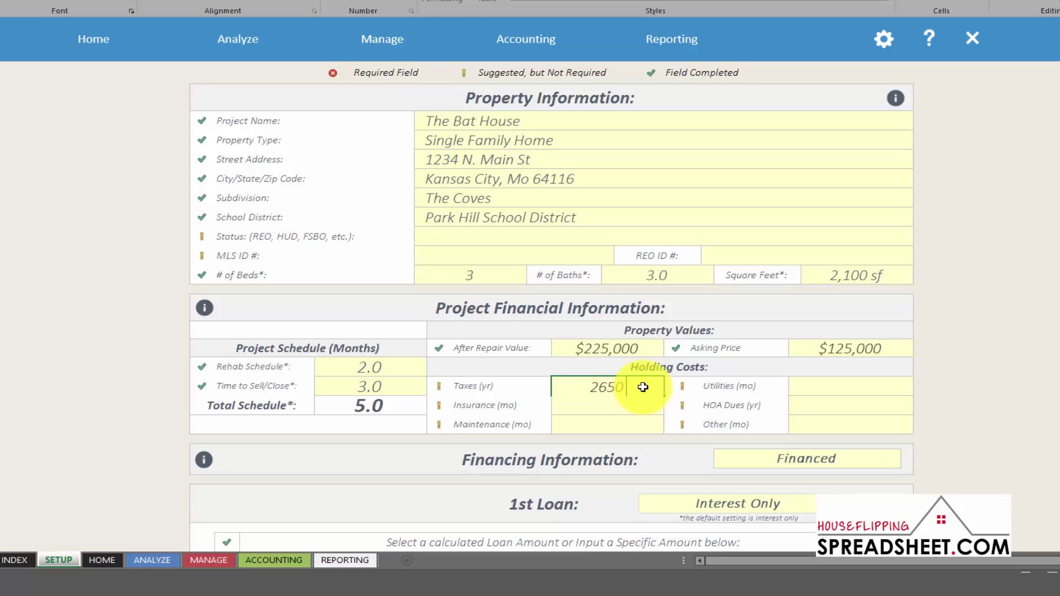
{"action": "key", "text": "Return"}
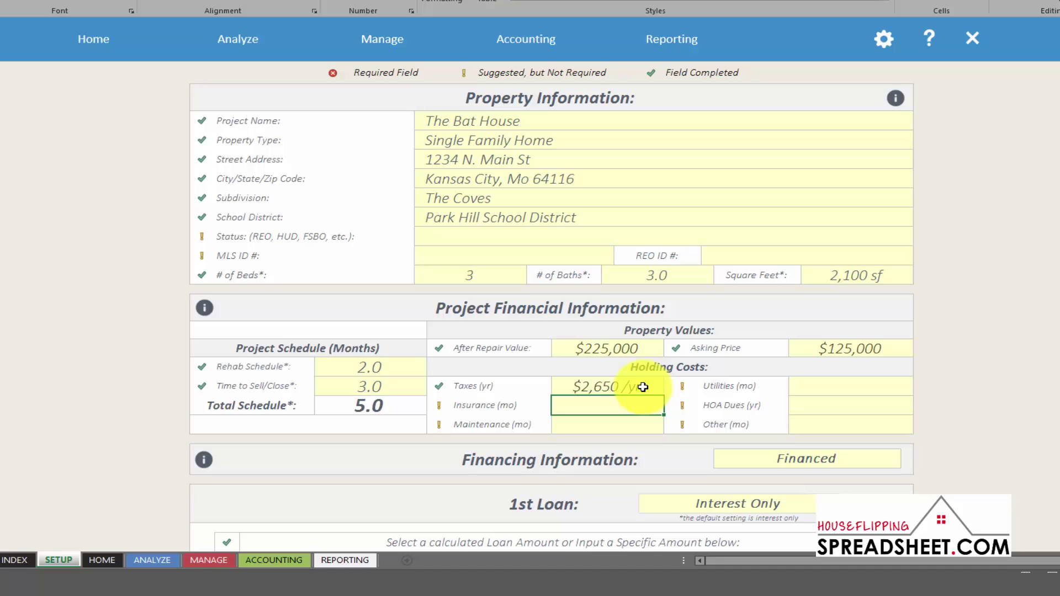
{"action": "type", "text": "150"}
{"action": "key", "text": "Return"}
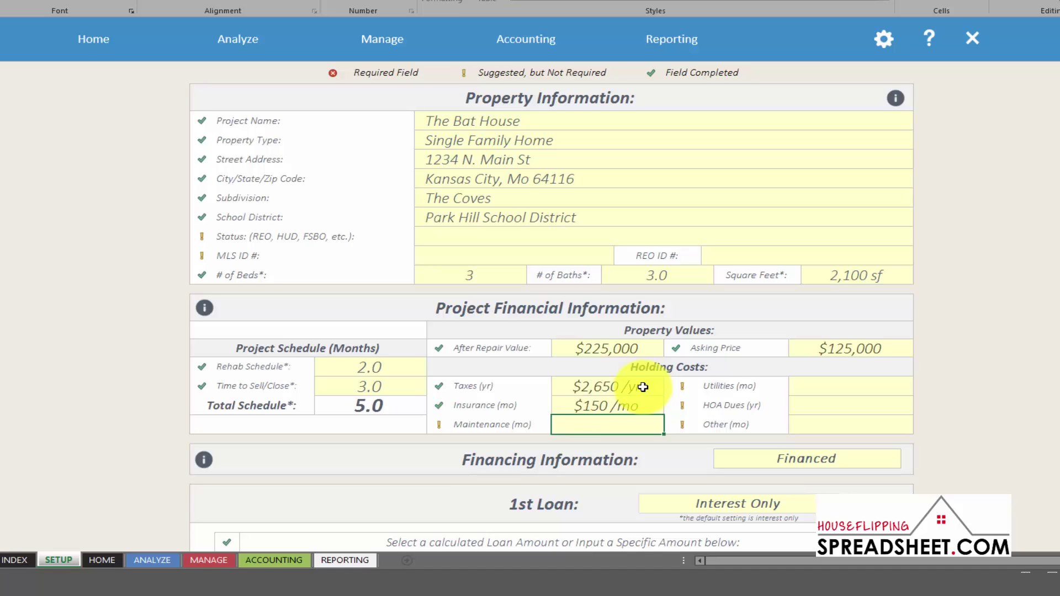
{"action": "type", "text": "80"}
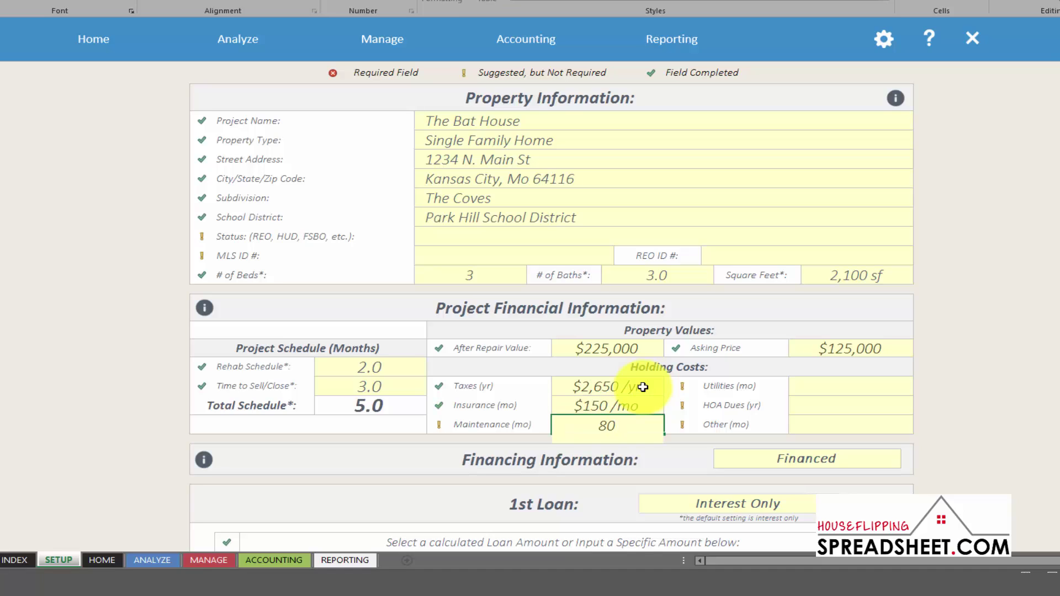
{"action": "key", "text": "Return"}
{"action": "left_click", "coordinate": [881, 382]}
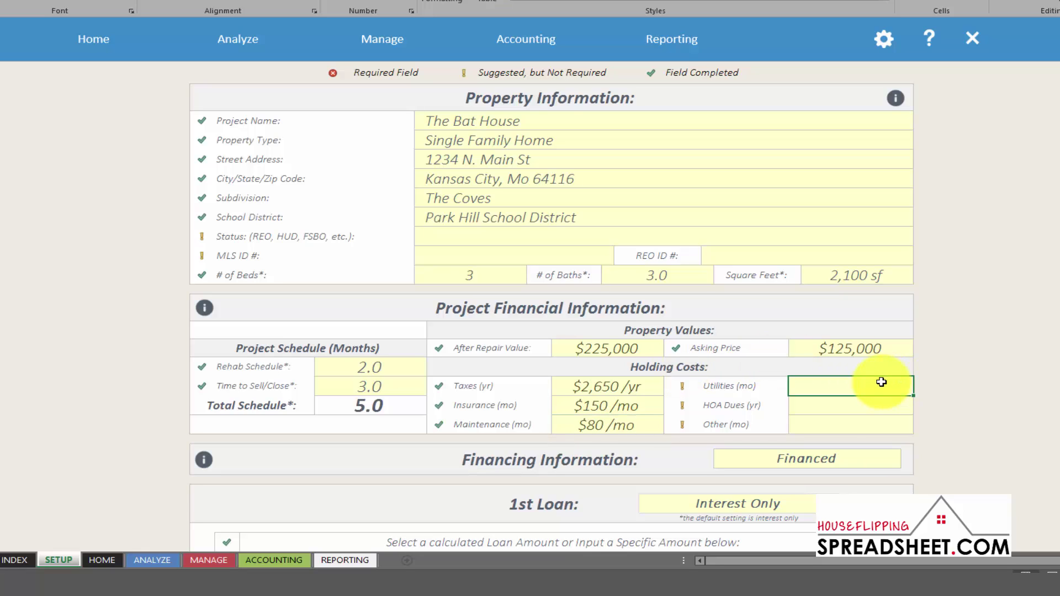
{"action": "type", "text": "300"}
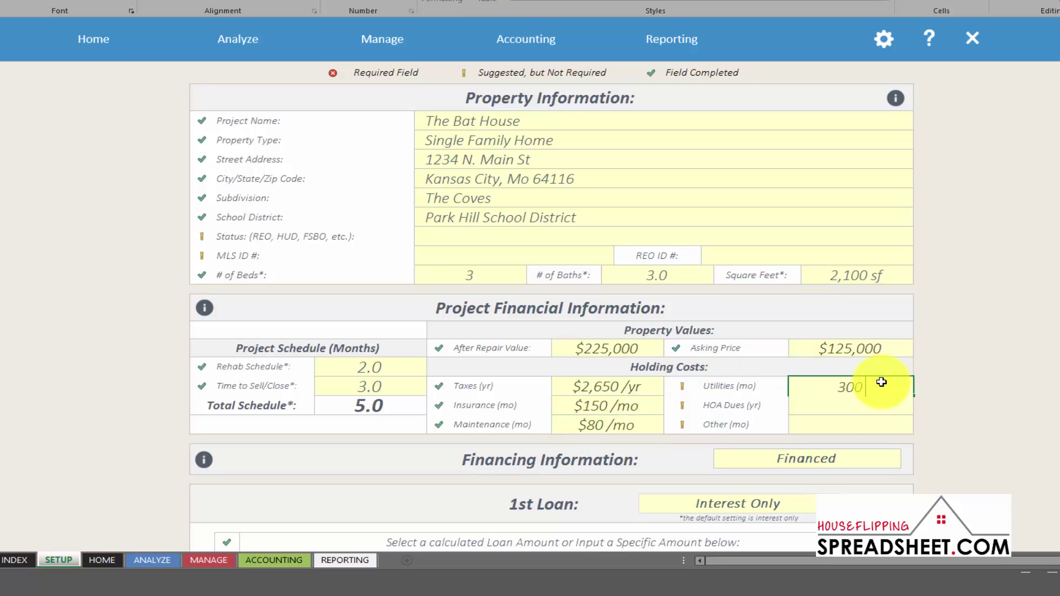
{"action": "key", "text": "Return"}
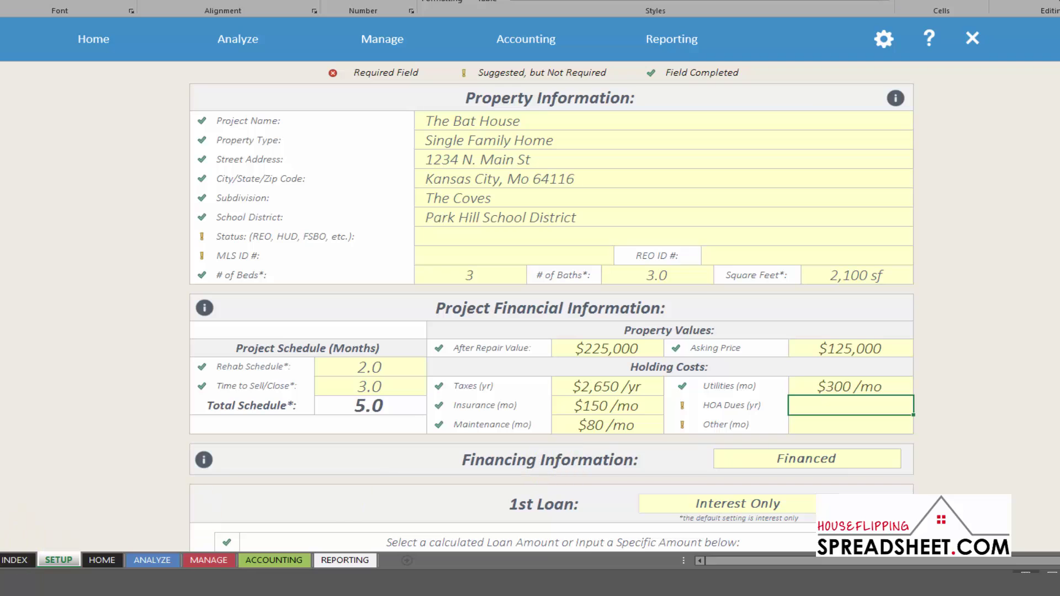
{"action": "scroll", "coordinate": [552, 306], "scroll_direction": "down", "scroll_amount": 3}
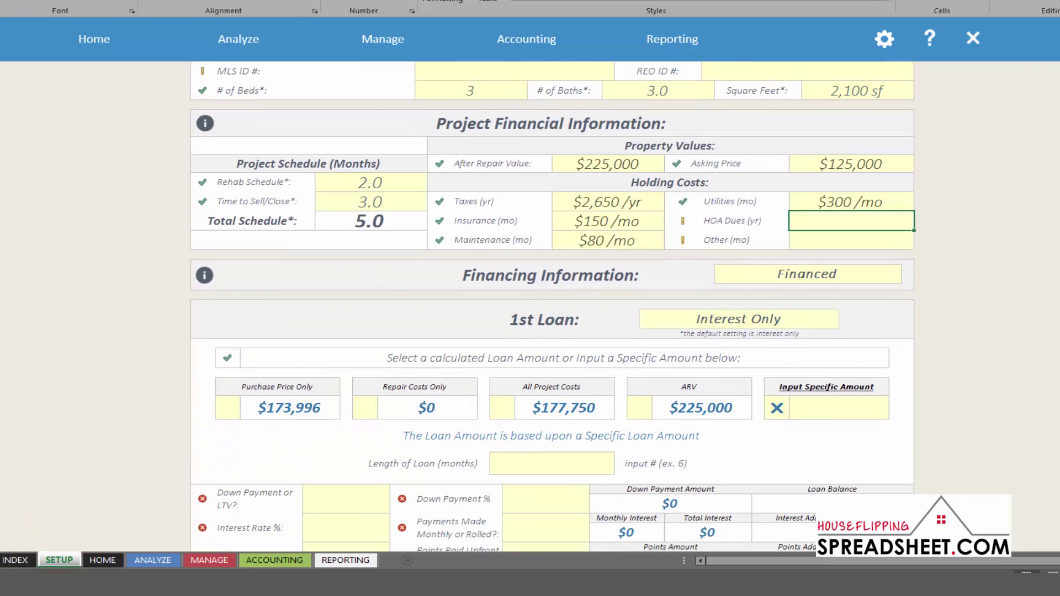
{"action": "scroll", "coordinate": [552, 306], "scroll_direction": "down", "scroll_amount": 3}
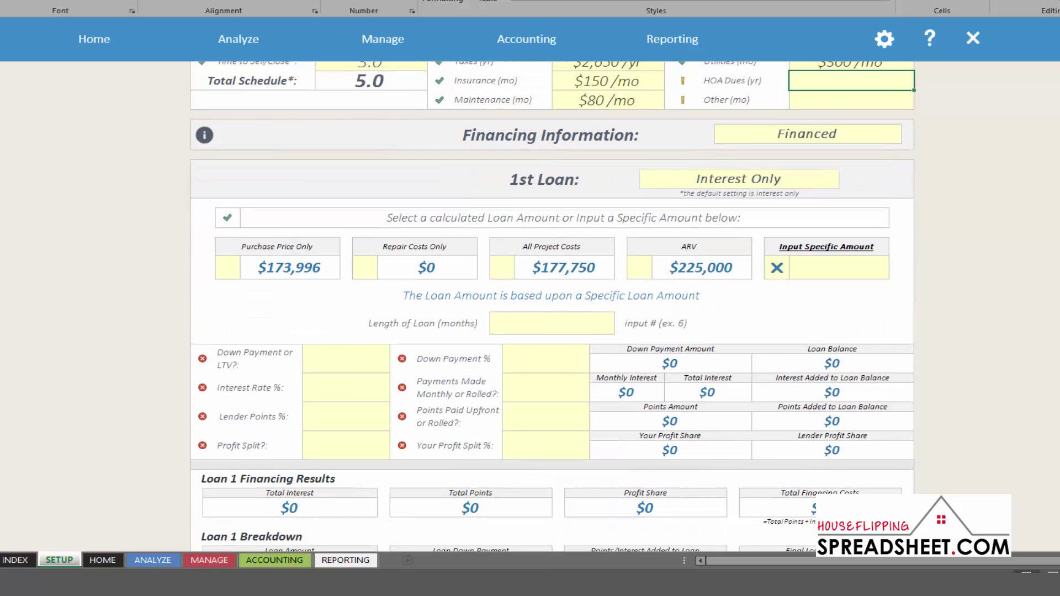
{"action": "scroll", "coordinate": [921, 143], "scroll_direction": "down", "scroll_amount": 1}
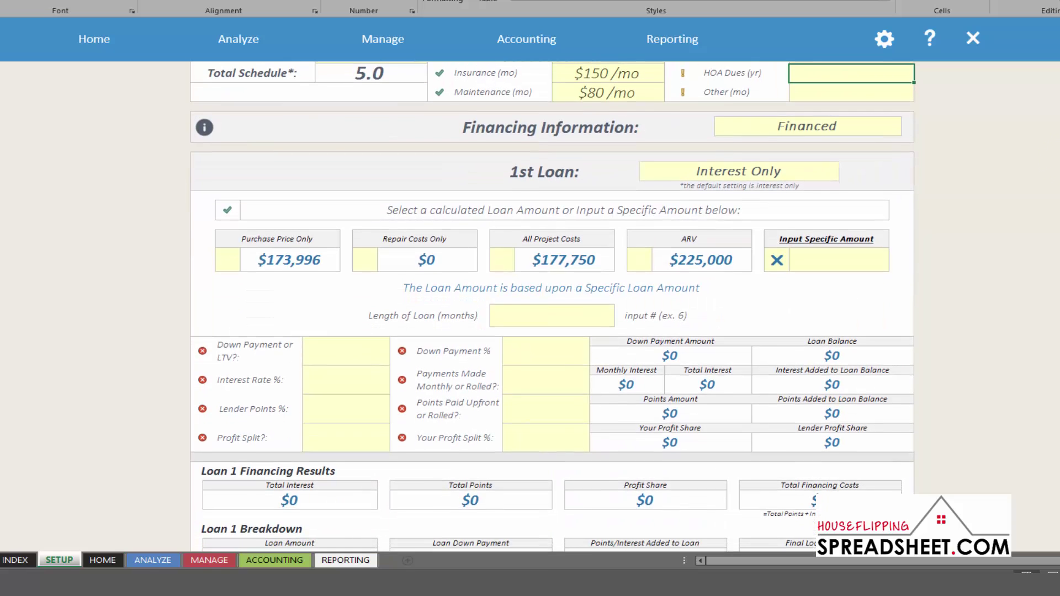
{"action": "left_click", "coordinate": [896, 128]}
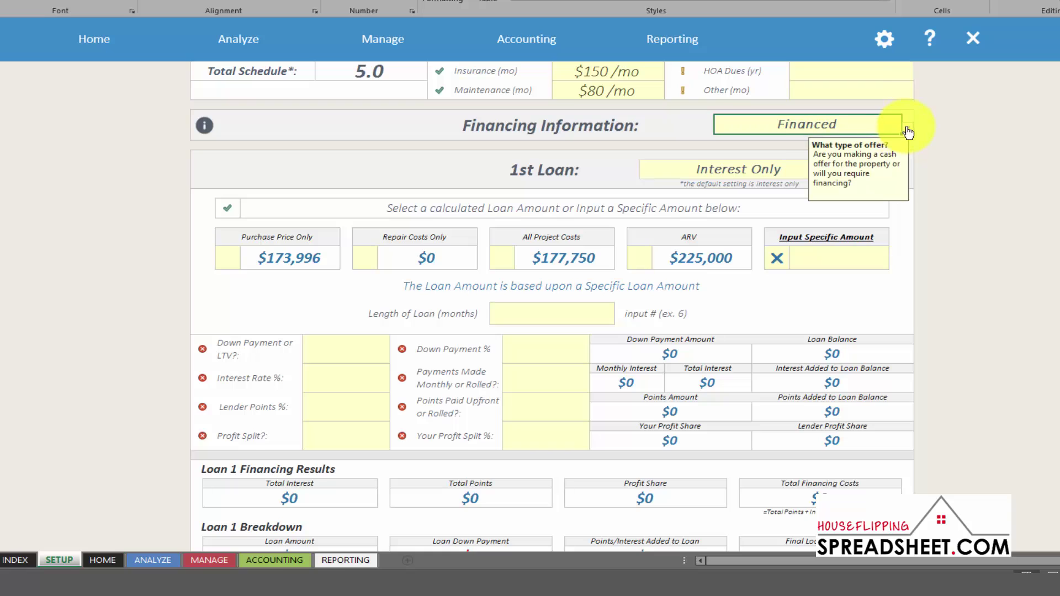
{"action": "left_click", "coordinate": [907, 129]}
{"action": "left_click", "coordinate": [881, 139]}
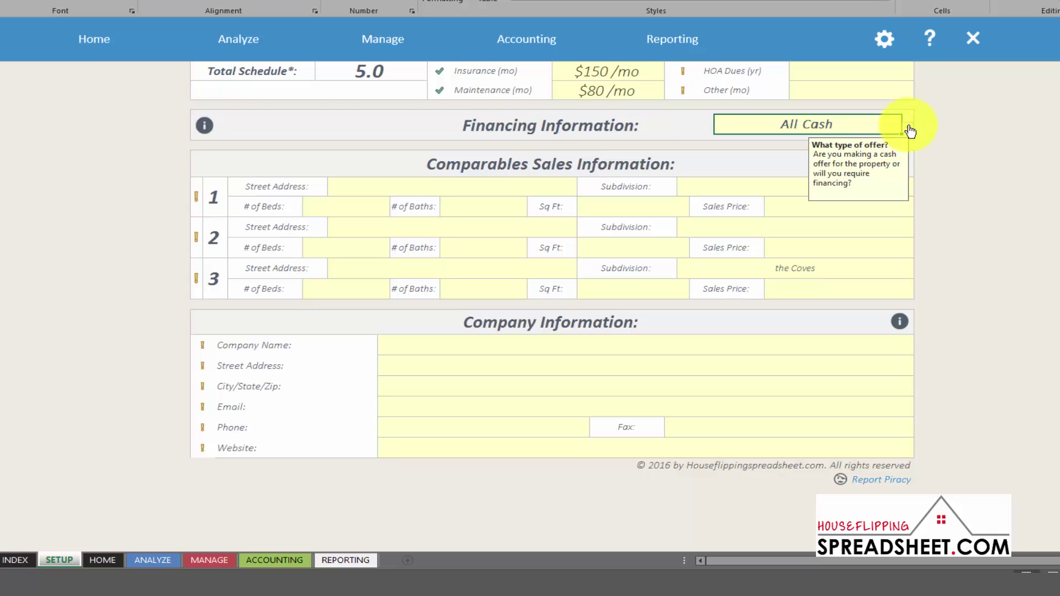
{"action": "left_click", "coordinate": [909, 128]}
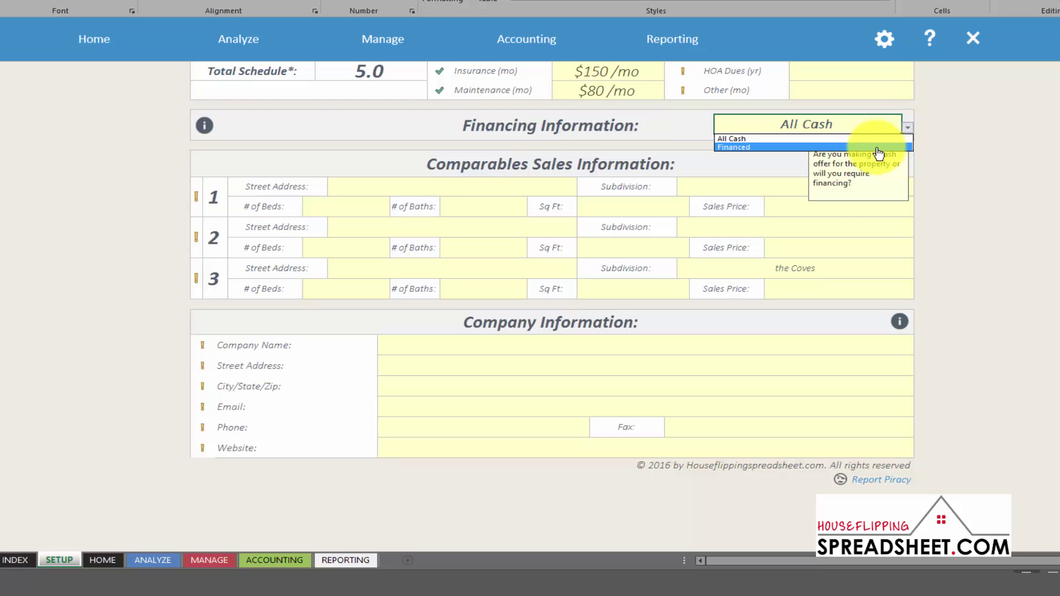
{"action": "left_click", "coordinate": [877, 146]}
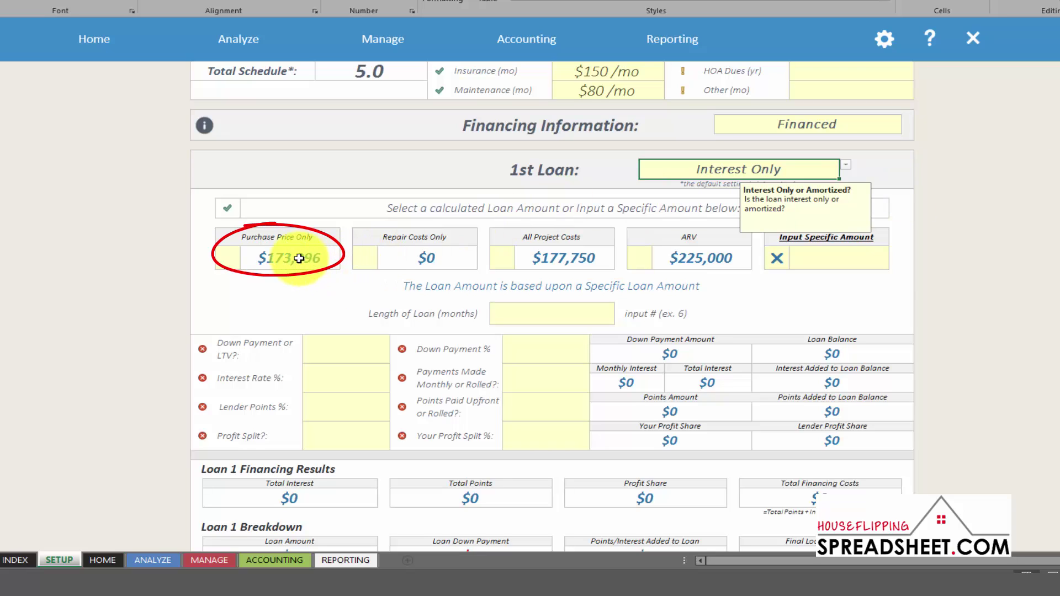
Switch the 1st loan basis from Purchase Price Only to Repair Costs Only
{"action": "left_click", "coordinate": [290, 241]}
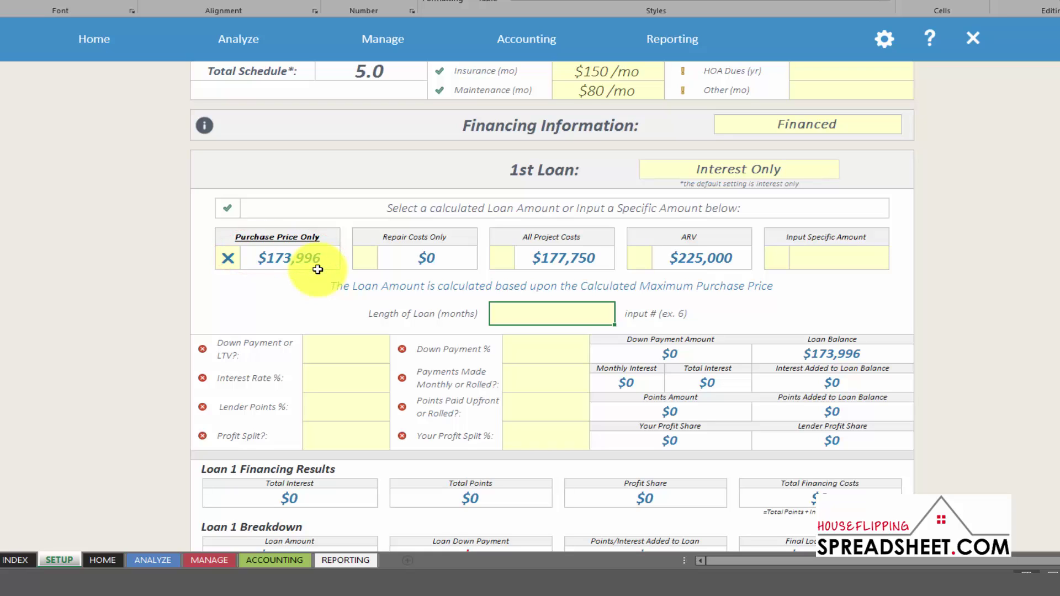
{"action": "left_click", "coordinate": [448, 240]}
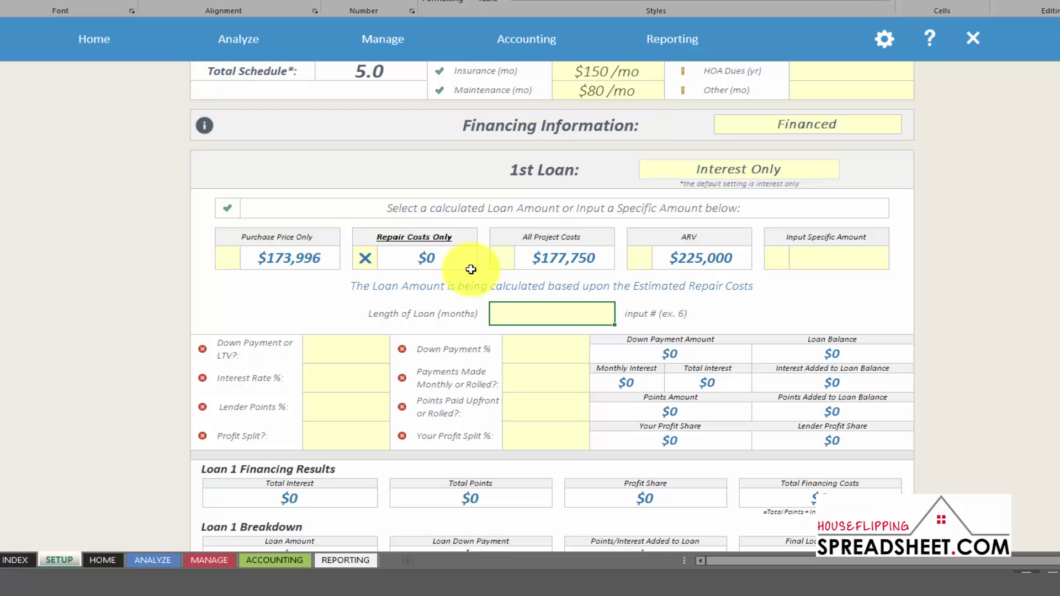
Switch the 1st loan basis from All Project Costs to ARV, giving a $225,000 balance
{"action": "left_click", "coordinate": [596, 244]}
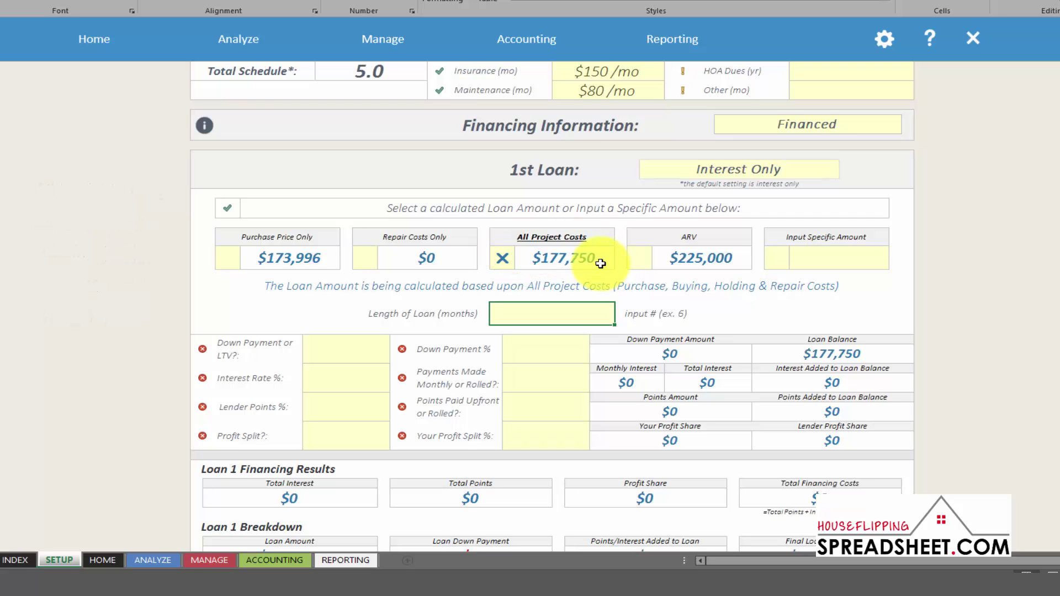
{"action": "left_click", "coordinate": [701, 234]}
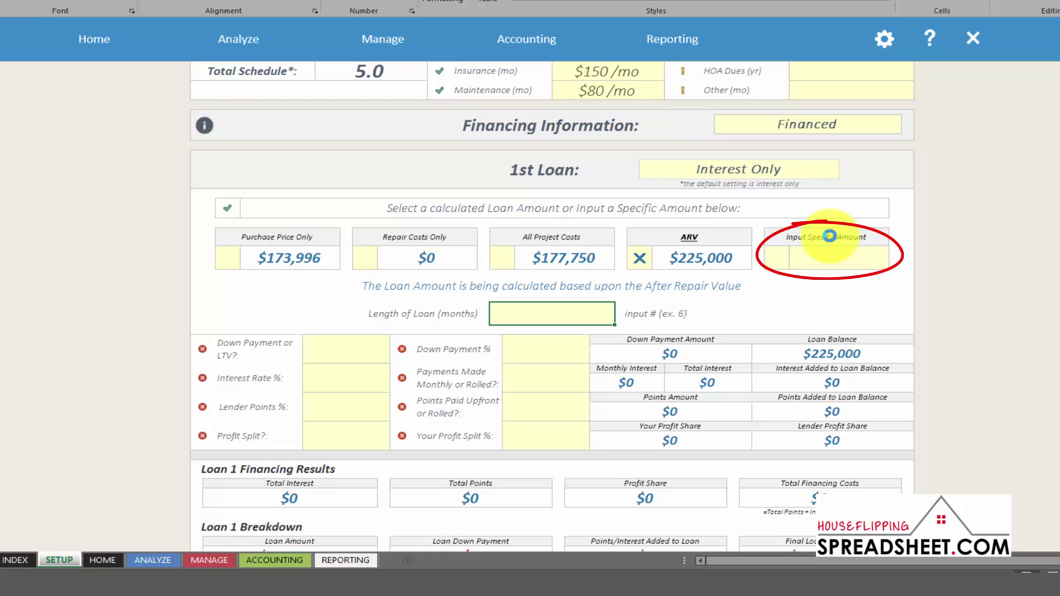
{"action": "left_click", "coordinate": [829, 236]}
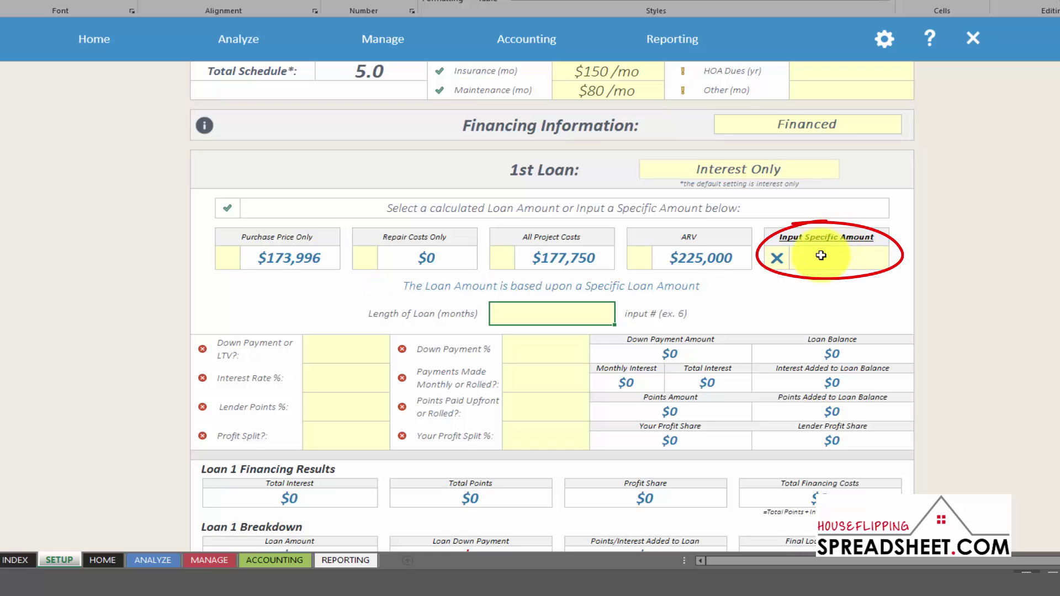
{"action": "left_click", "coordinate": [820, 258]}
{"action": "type", "text": "200000"}
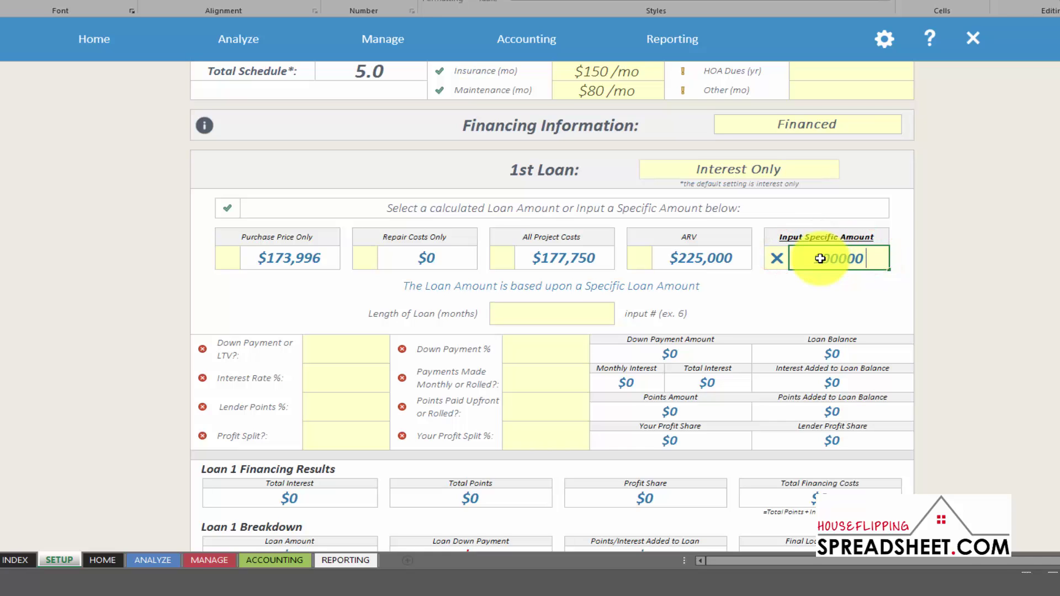
{"action": "key", "text": "Return"}
{"action": "scroll", "coordinate": [822, 260], "scroll_direction": "down", "scroll_amount": 1}
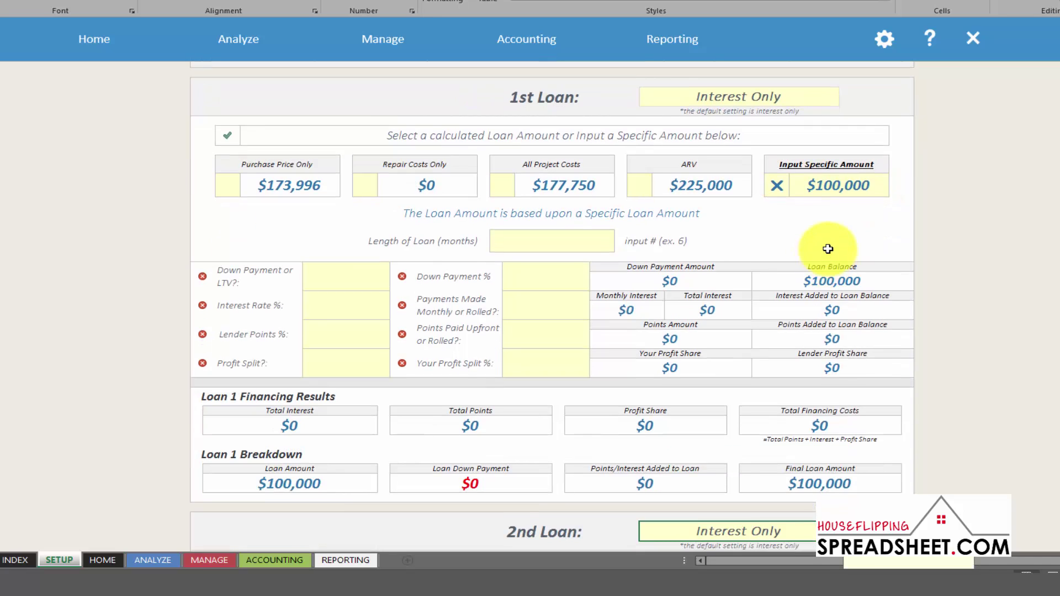
{"action": "left_click", "coordinate": [841, 187]}
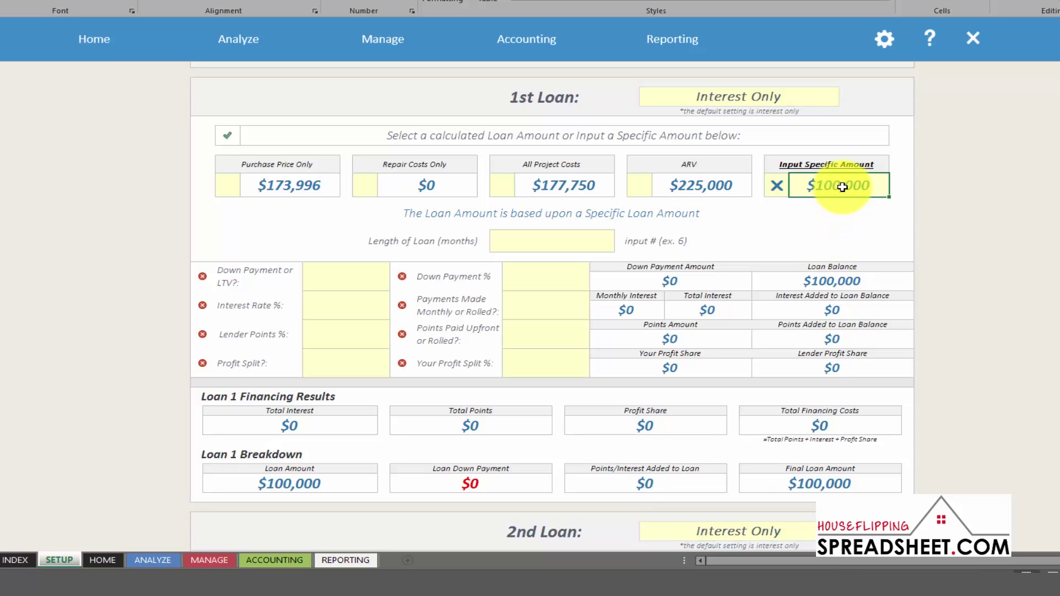
{"action": "key", "text": "Delete"}
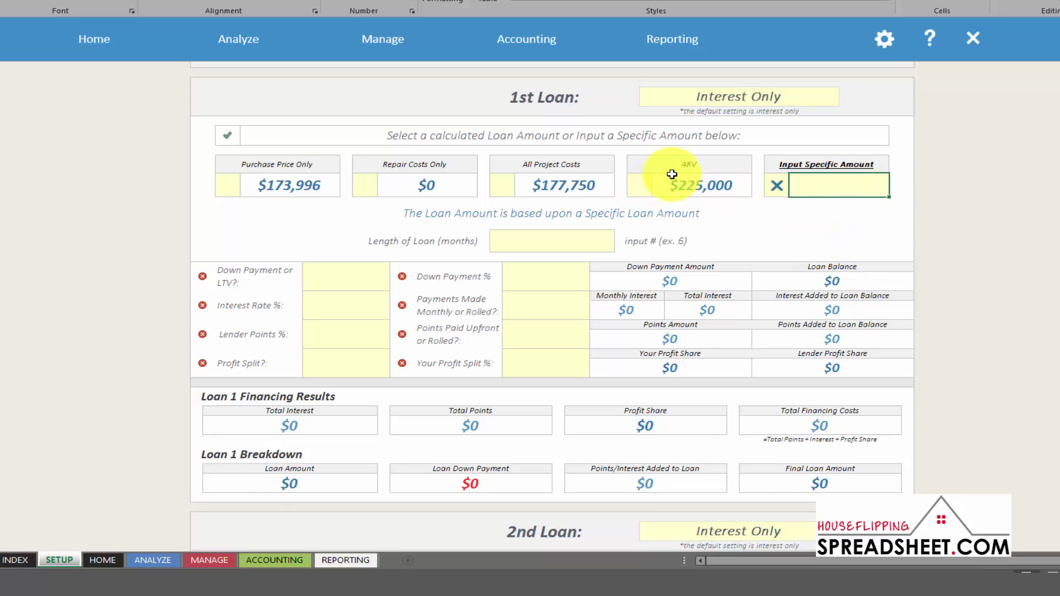
{"action": "left_click", "coordinate": [682, 164]}
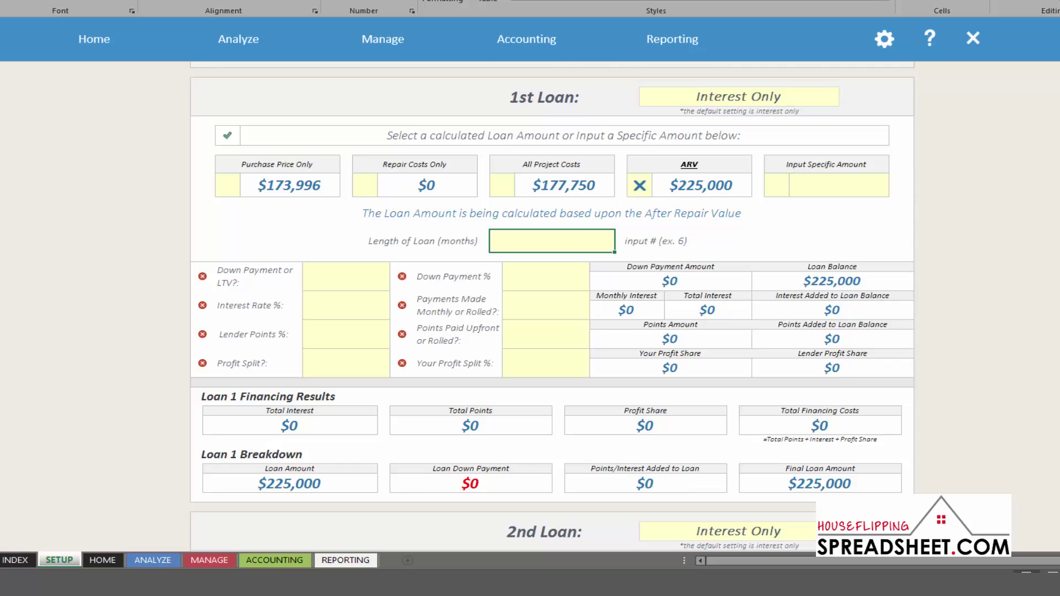
Enter a 6-month loan length for the interest-only, ARV-based 1st loan
{"action": "scroll", "coordinate": [552, 306], "scroll_direction": "up", "scroll_amount": 5}
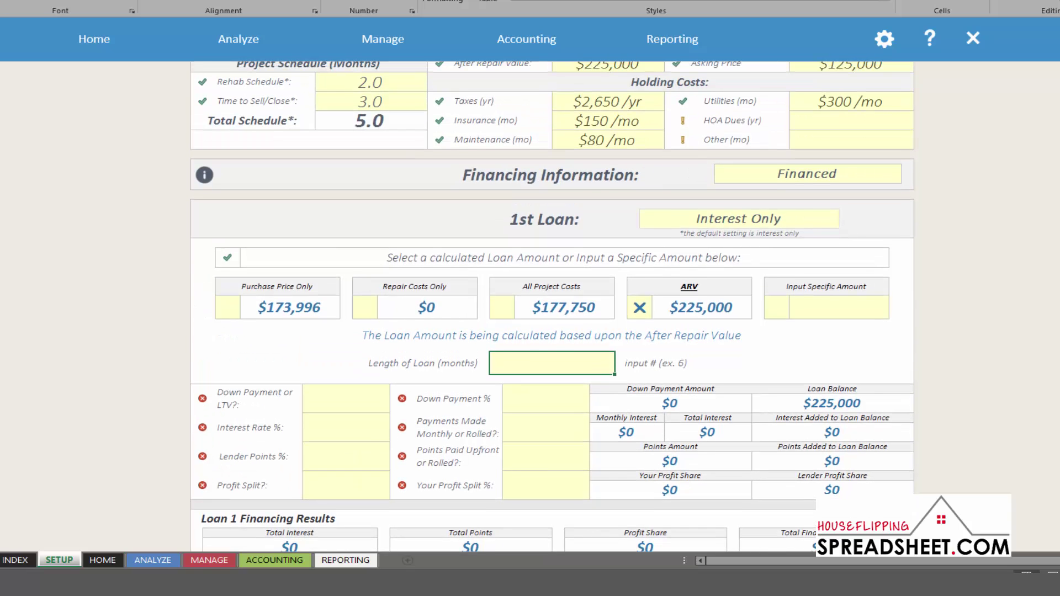
{"action": "scroll", "coordinate": [551, 307], "scroll_direction": "up", "scroll_amount": 1}
{"action": "scroll", "coordinate": [552, 307], "scroll_direction": "up", "scroll_amount": 1}
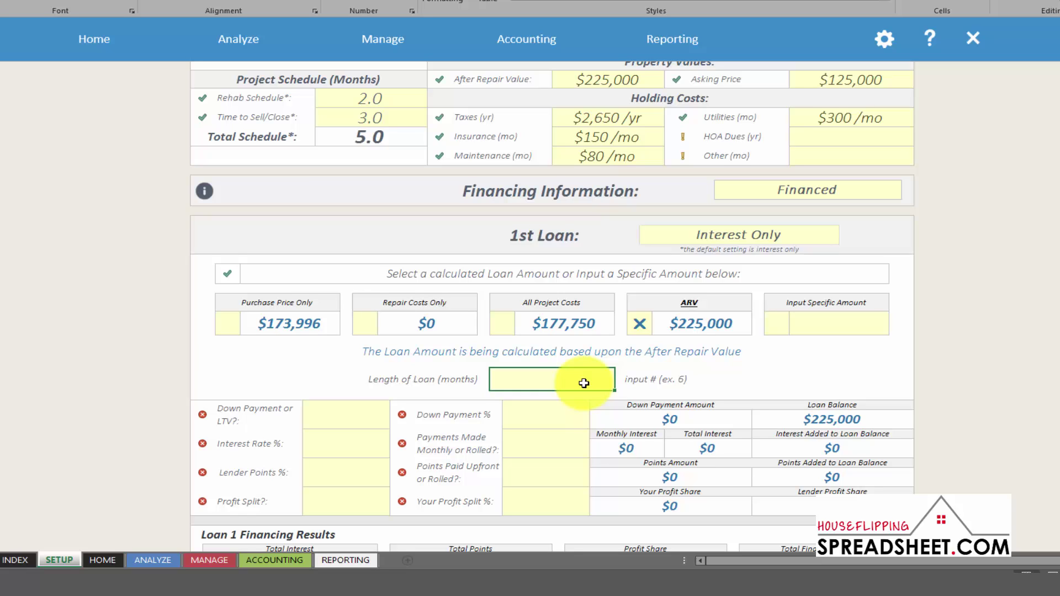
{"action": "type", "text": "6"}
{"action": "key", "text": "Return"}
{"action": "scroll", "coordinate": [584, 382], "scroll_direction": "down", "scroll_amount": 2}
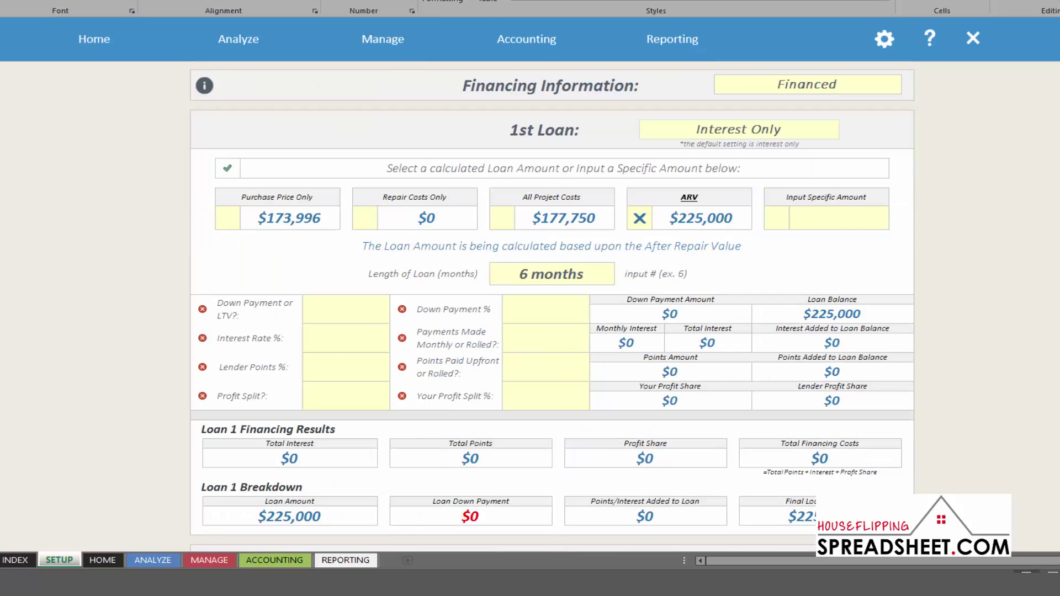
{"action": "scroll", "coordinate": [552, 306], "scroll_direction": "up", "scroll_amount": 1}
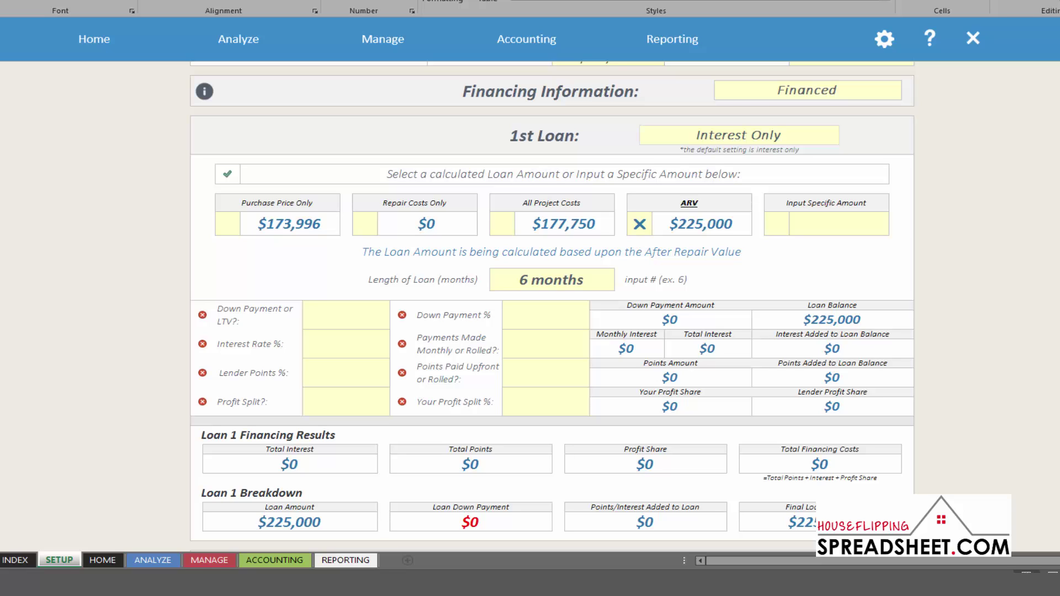
{"action": "scroll", "coordinate": [1034, 175], "scroll_direction": "down", "scroll_amount": 1}
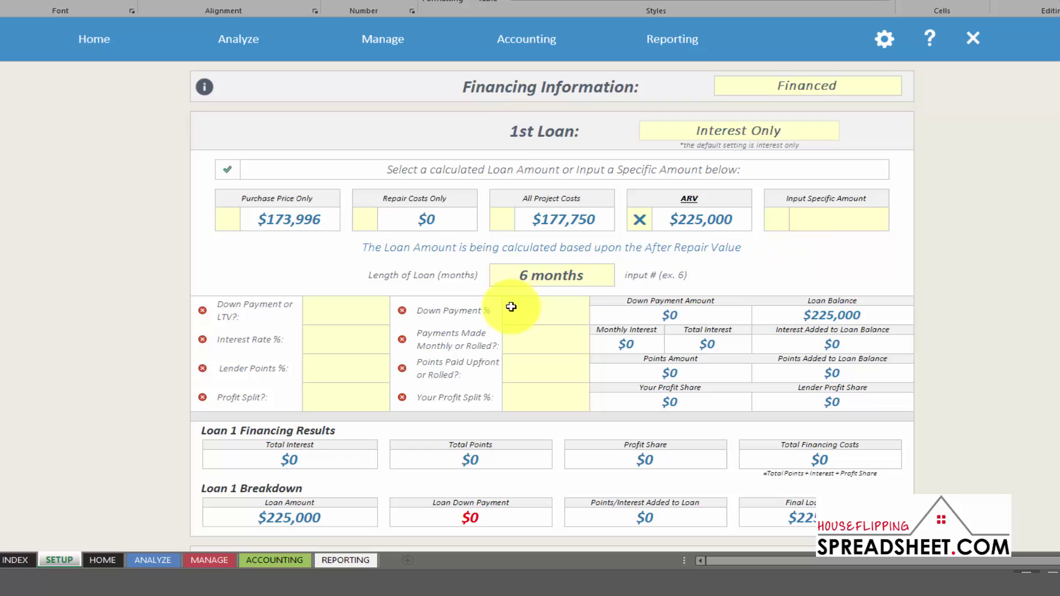
Change the 1st loan's Down Payment or LTV choice from Down Payment to LTV
{"action": "left_click", "coordinate": [354, 317]}
{"action": "left_click", "coordinate": [399, 307]}
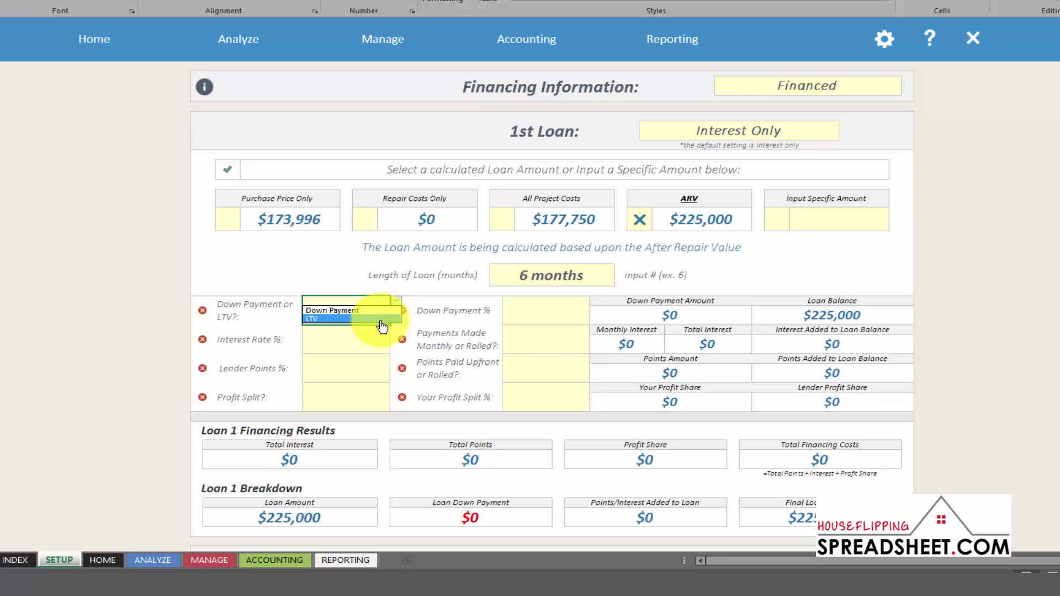
{"action": "left_click", "coordinate": [380, 311]}
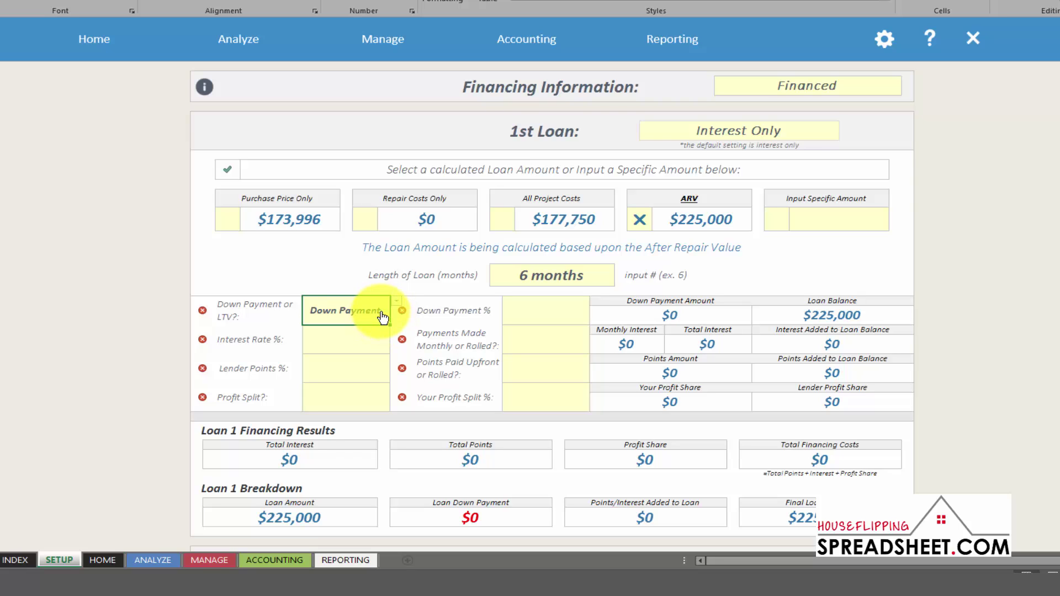
{"action": "left_click", "coordinate": [544, 317]}
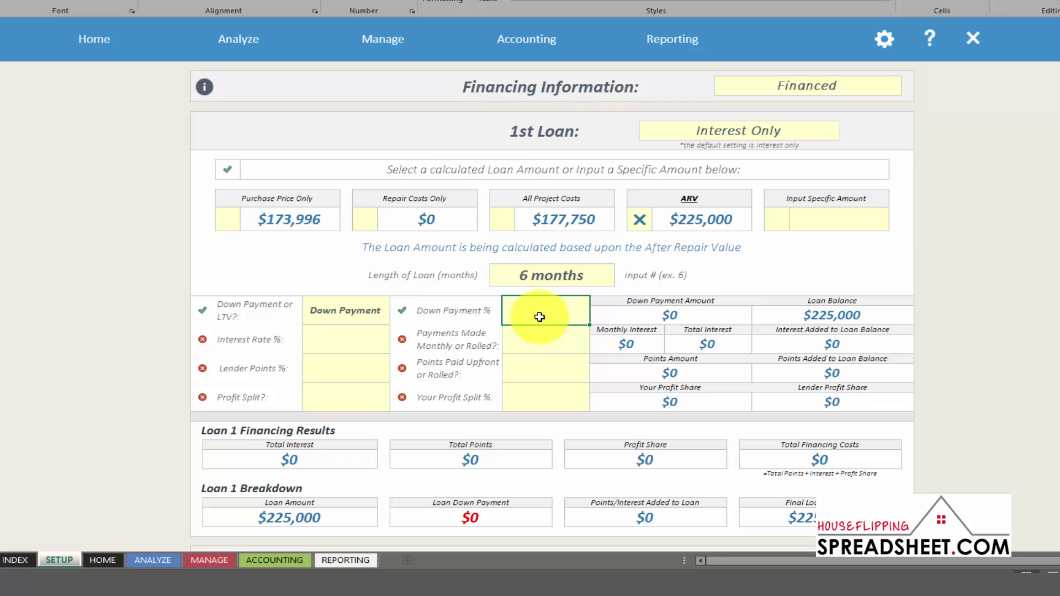
{"action": "left_click", "coordinate": [356, 308]}
{"action": "key", "text": "Delete"}
{"action": "left_click", "coordinate": [395, 302]}
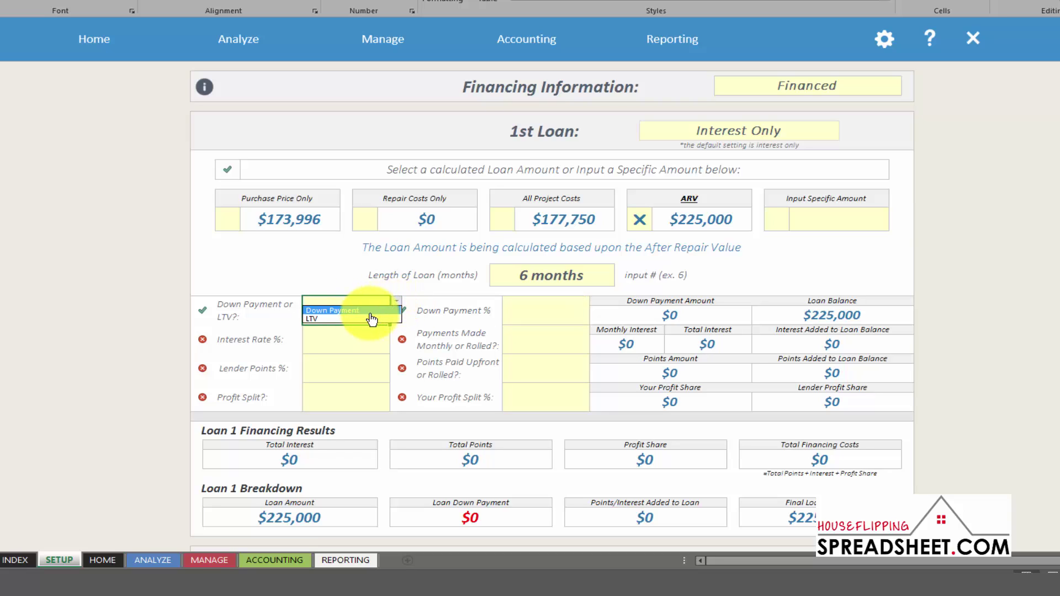
{"action": "left_click", "coordinate": [359, 321]}
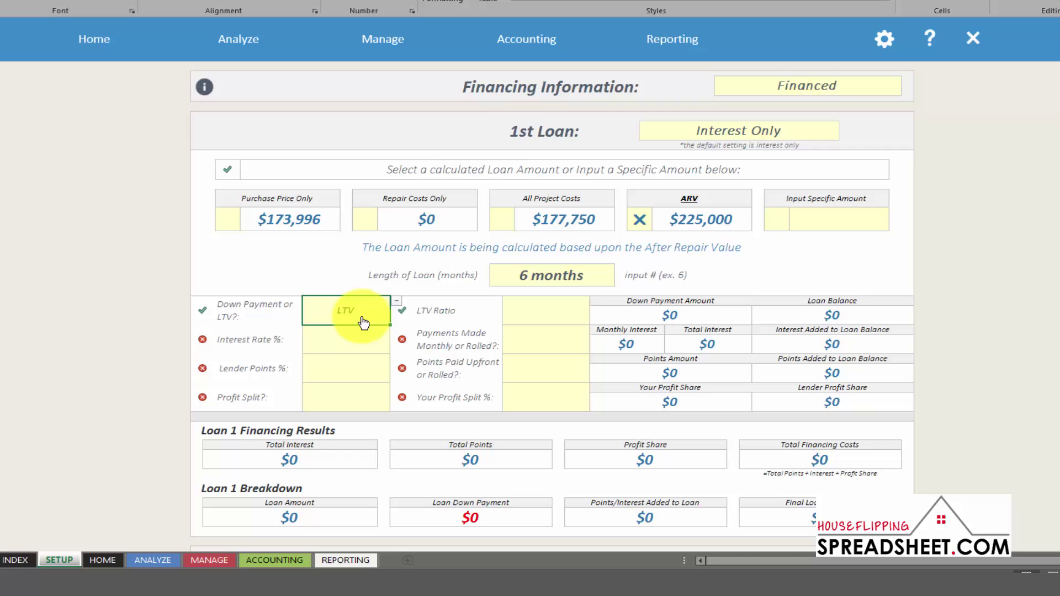
{"action": "left_click", "coordinate": [522, 319]}
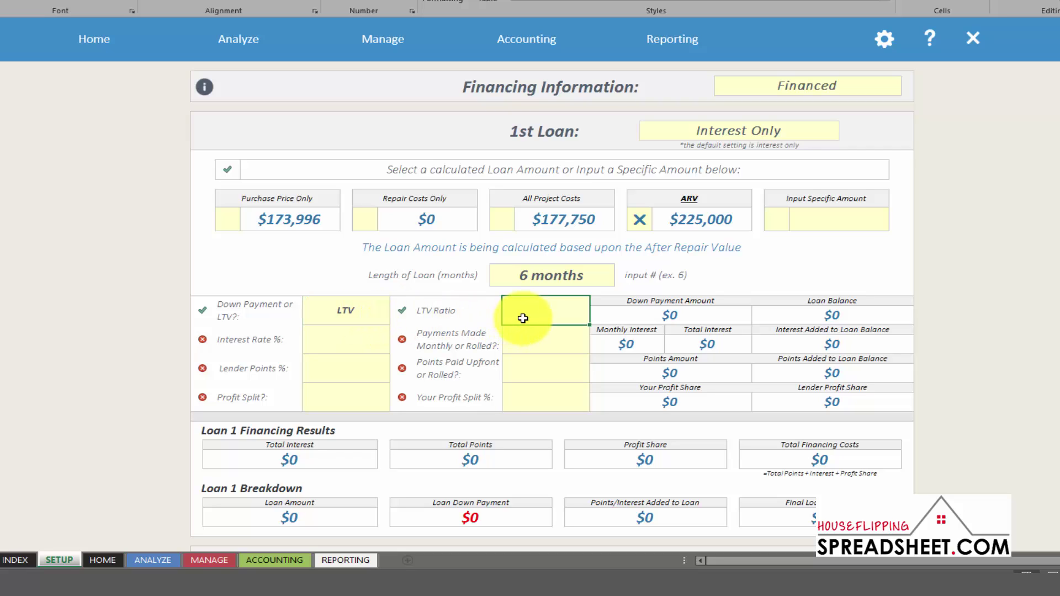
Enter a 70% LTV ratio and an 11% interest rate, with interest payments rolled
{"action": "type", "text": "70"}
{"action": "key", "text": "Return"}
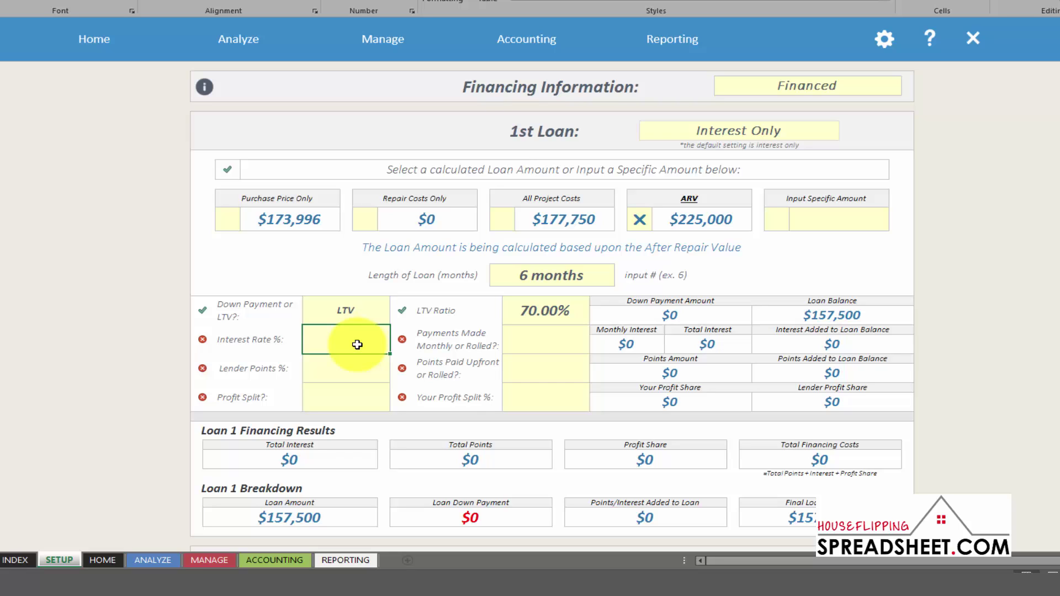
{"action": "type", "text": "11"}
{"action": "key", "text": "Return"}
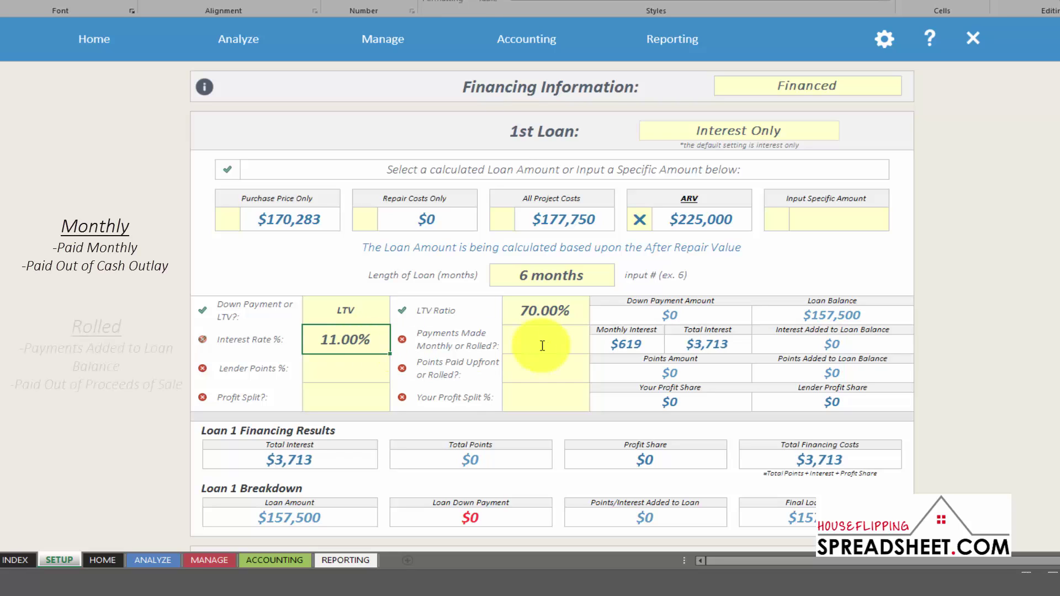
{"action": "left_click", "coordinate": [556, 343]}
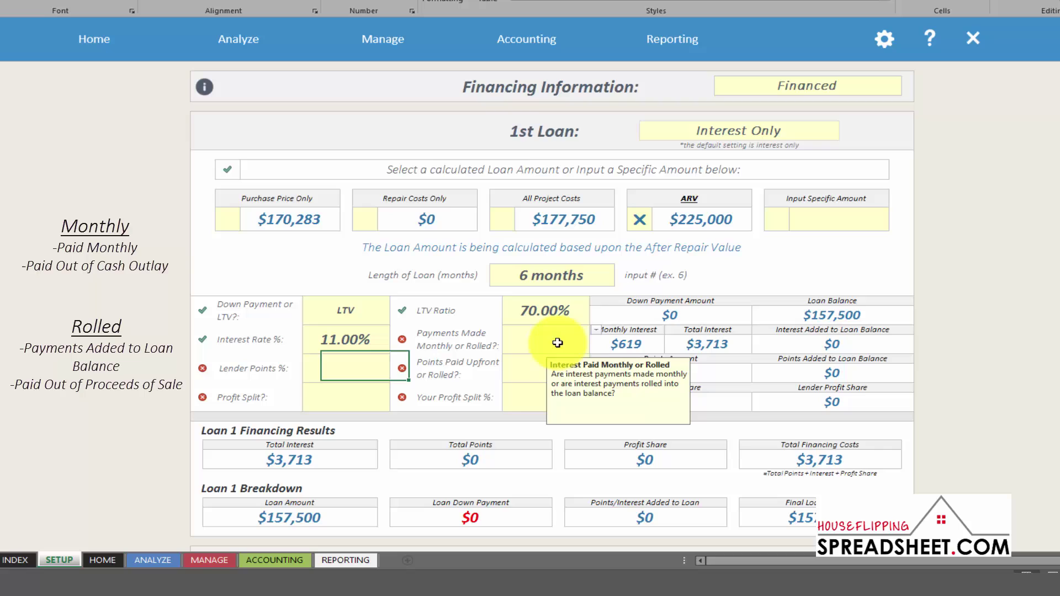
{"action": "left_click", "coordinate": [595, 334]}
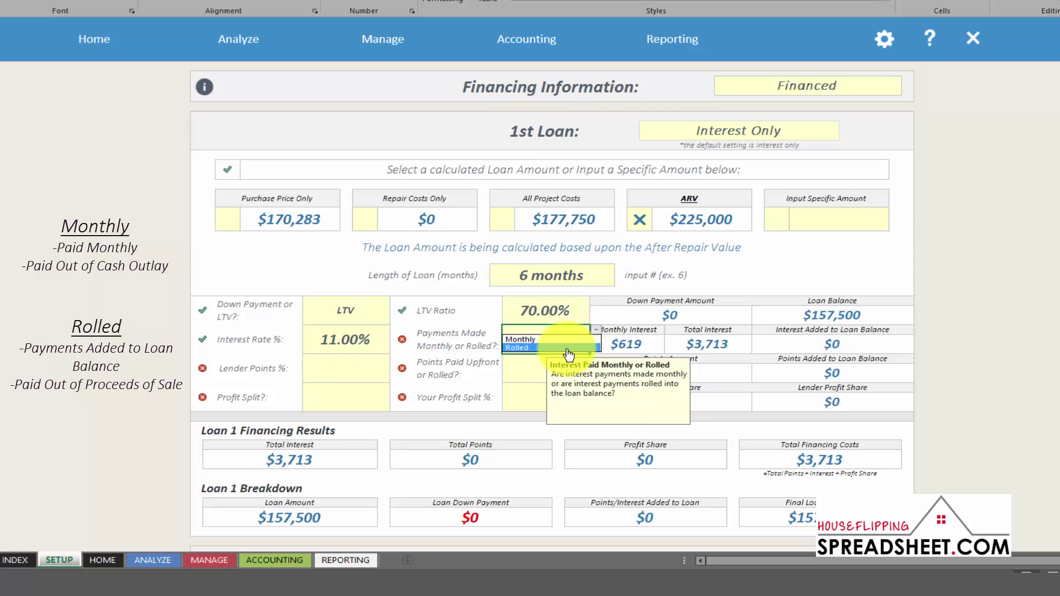
{"action": "left_click", "coordinate": [568, 348]}
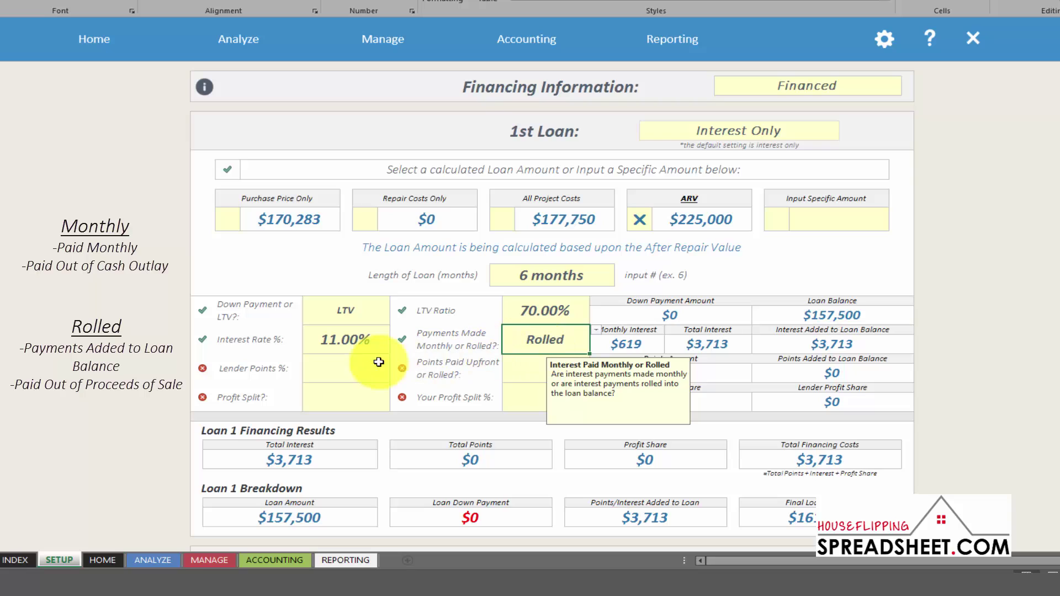
Set the 1st loan's lender points to 3%
{"action": "left_click", "coordinate": [362, 365]}
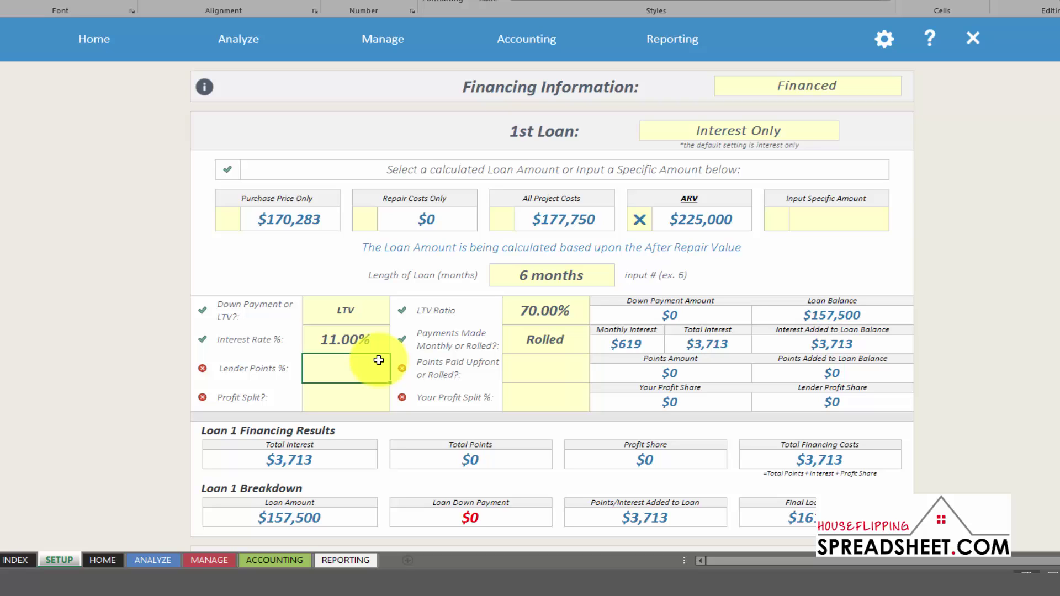
{"action": "type", "text": "3"}
{"action": "key", "text": "Return"}
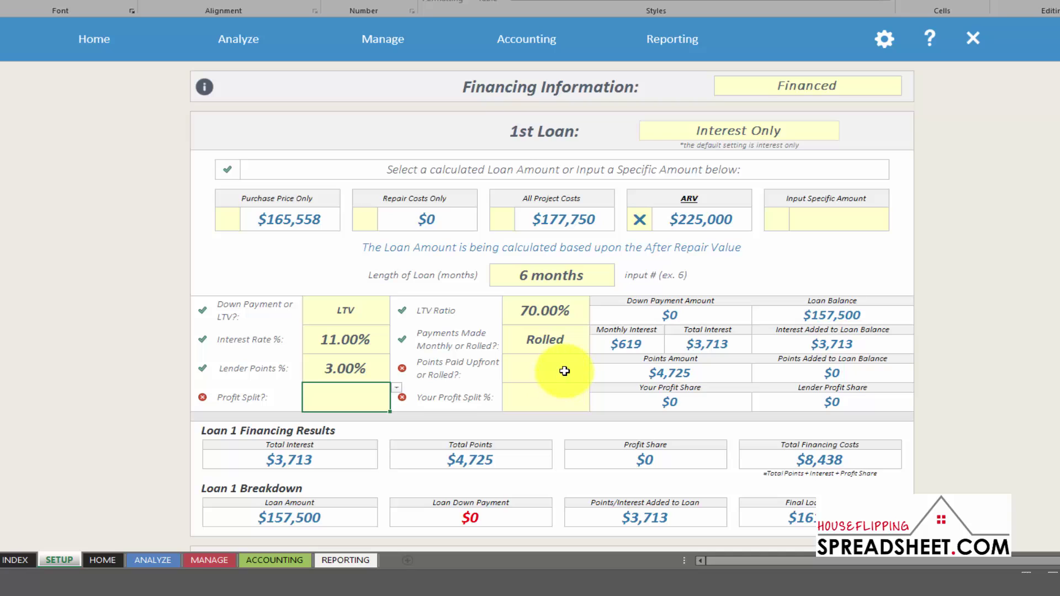
{"action": "left_click", "coordinate": [563, 373]}
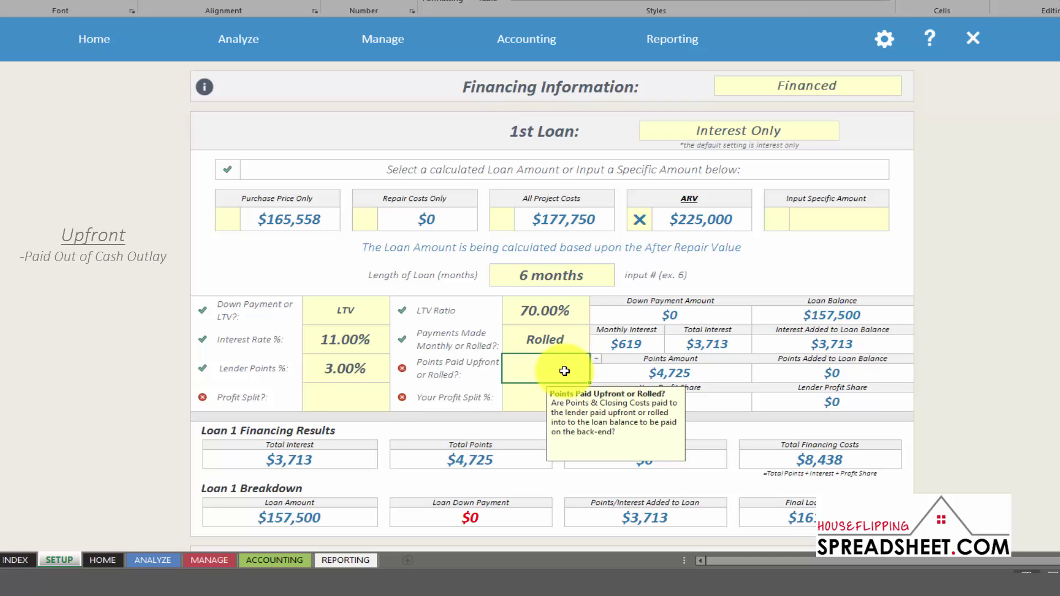
{"action": "left_click", "coordinate": [596, 360]}
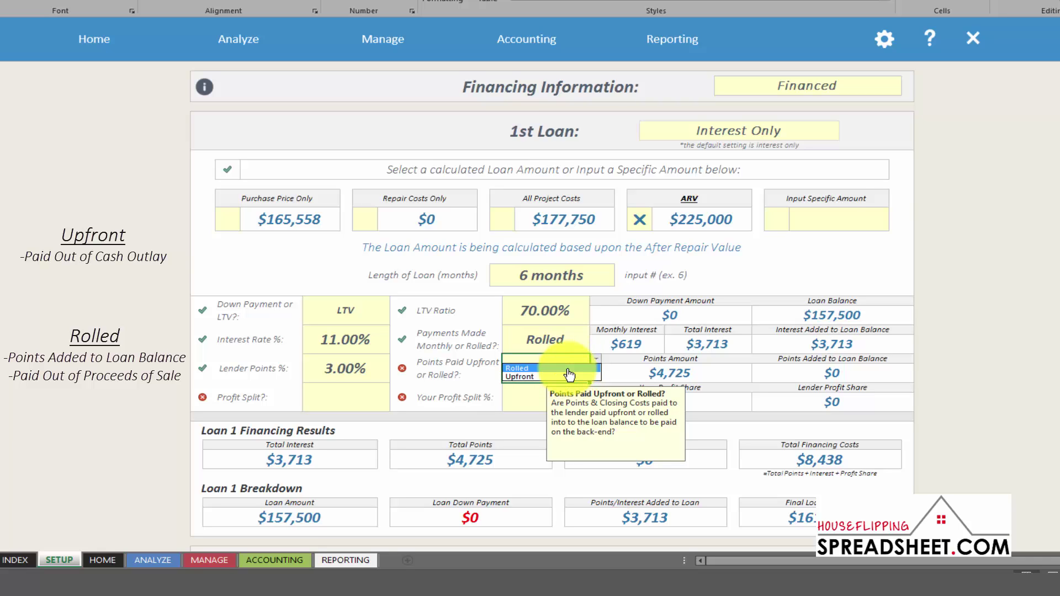
Roll the lender points into the loan and set a Yes profit split at 50%
{"action": "left_click", "coordinate": [567, 368]}
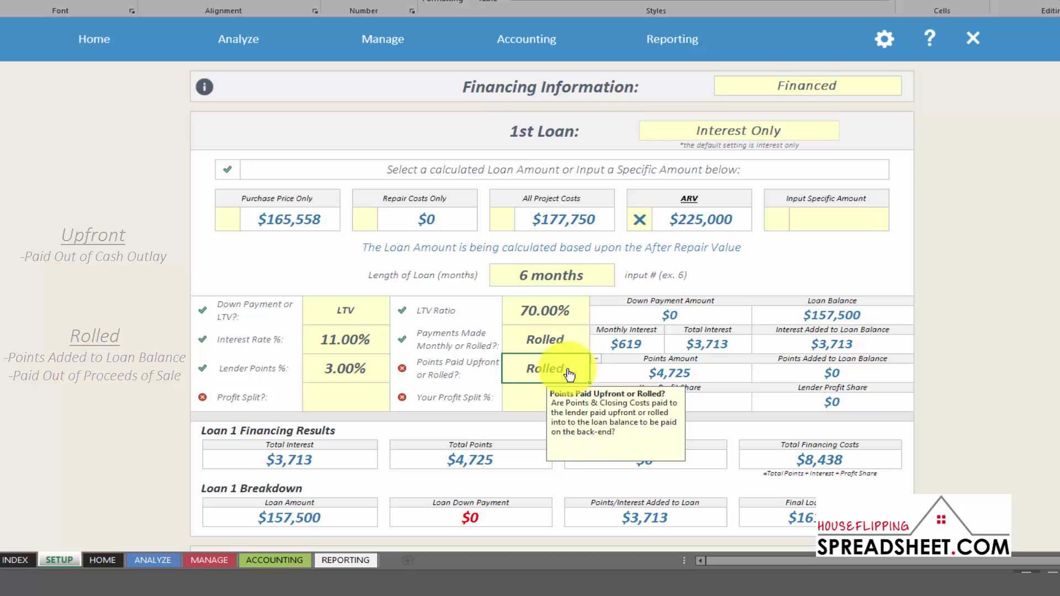
{"action": "left_click", "coordinate": [376, 397]}
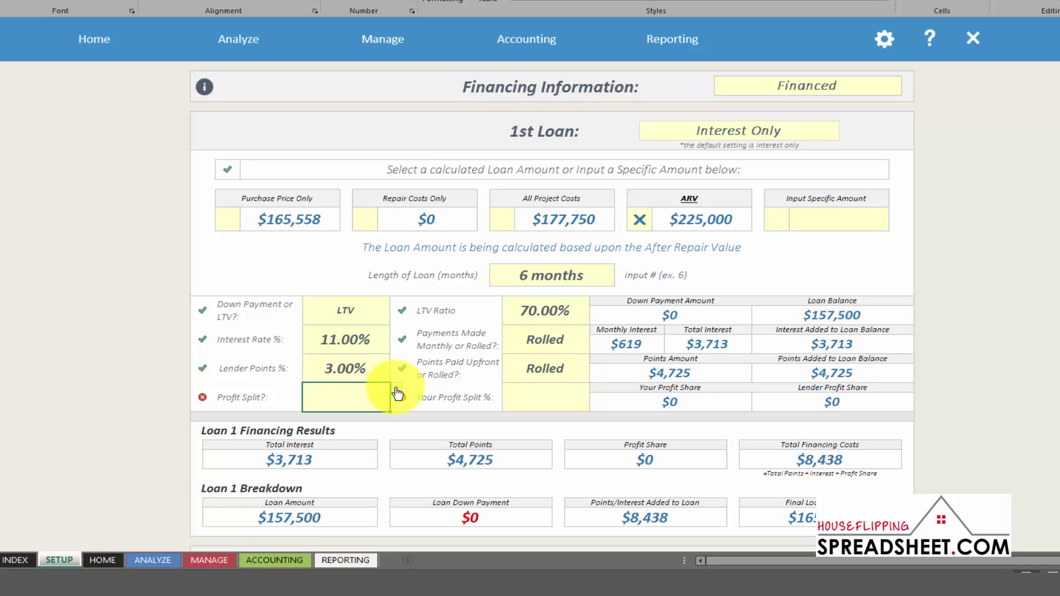
{"action": "left_click", "coordinate": [397, 393]}
{"action": "left_click", "coordinate": [387, 397]}
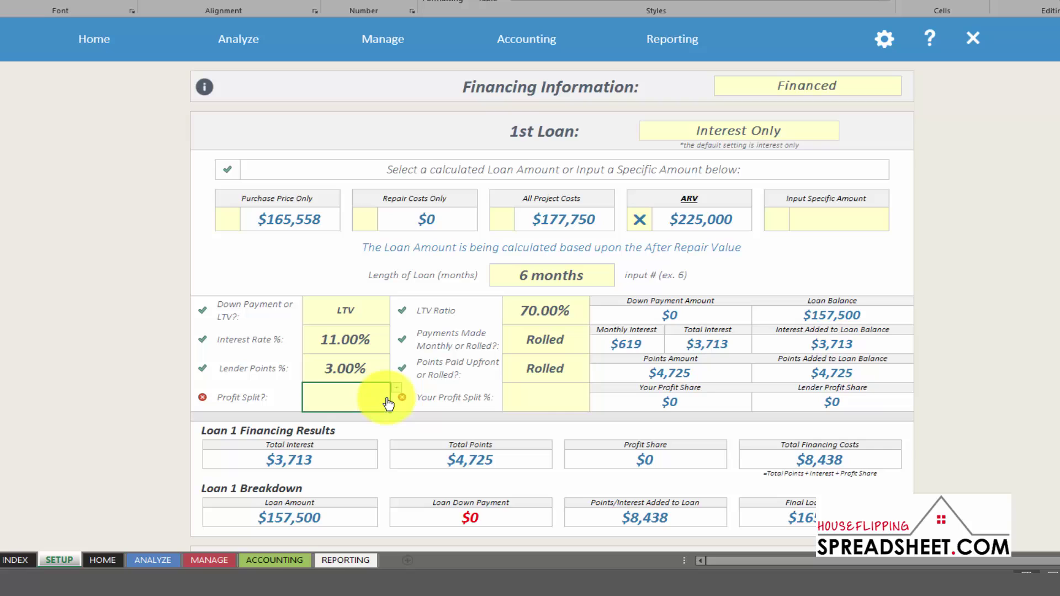
{"action": "left_click", "coordinate": [562, 398]}
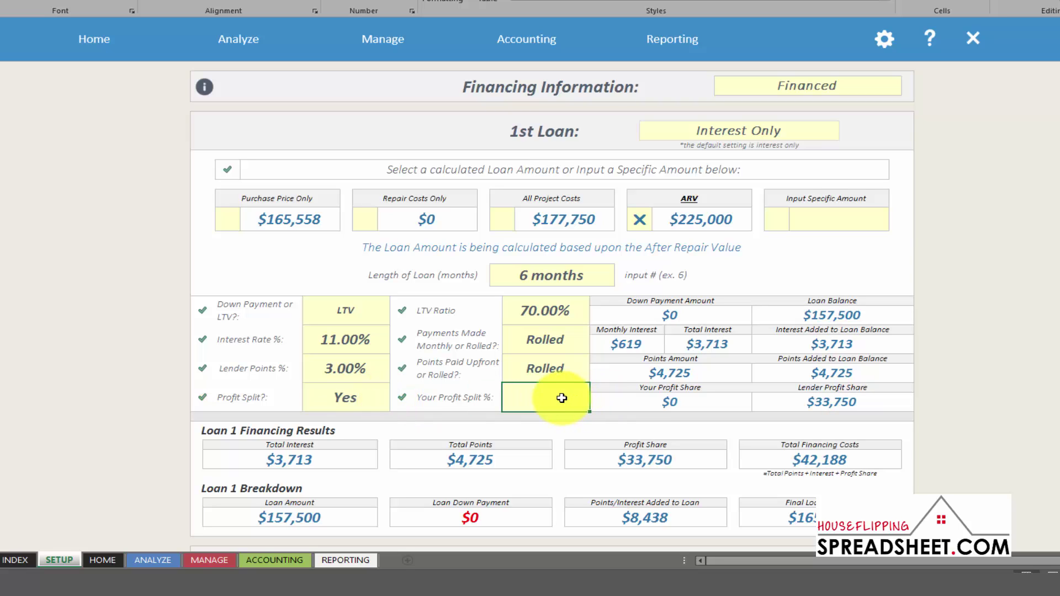
{"action": "type", "text": "50"}
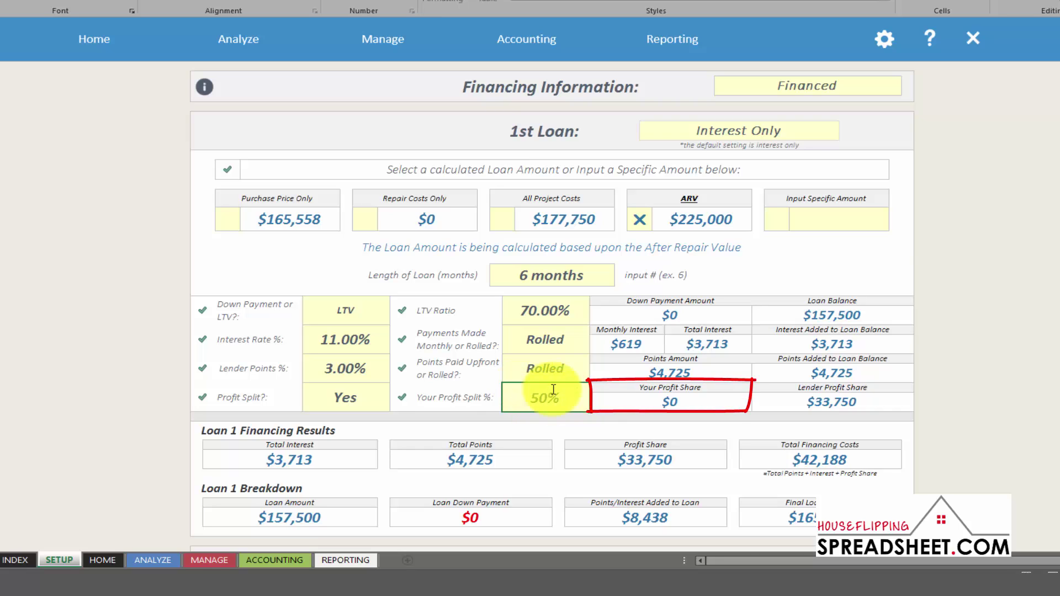
{"action": "left_click", "coordinate": [684, 402]}
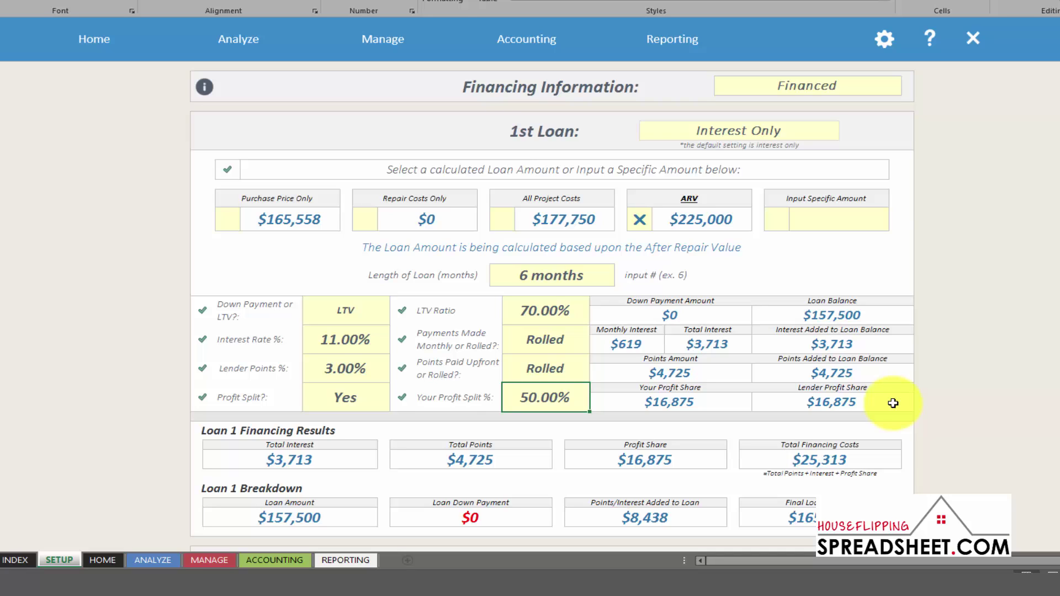
Scroll down the Setup sheet past the Loan 1 Breakdown to the empty 2nd Loan section
{"action": "scroll", "coordinate": [893, 404], "scroll_direction": "down", "scroll_amount": 1}
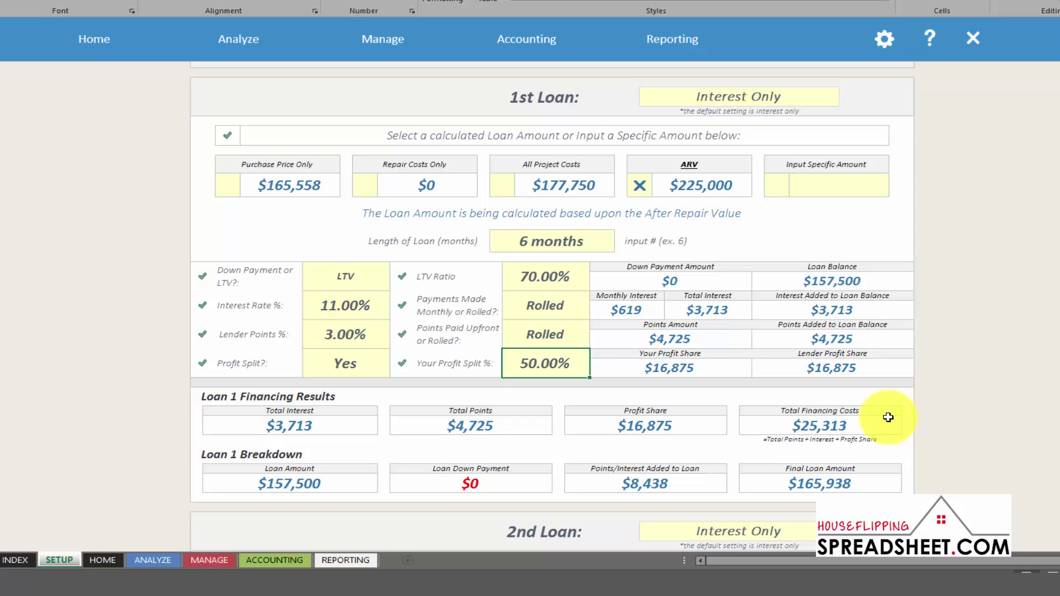
{"action": "scroll", "coordinate": [888, 418], "scroll_direction": "down", "scroll_amount": 6}
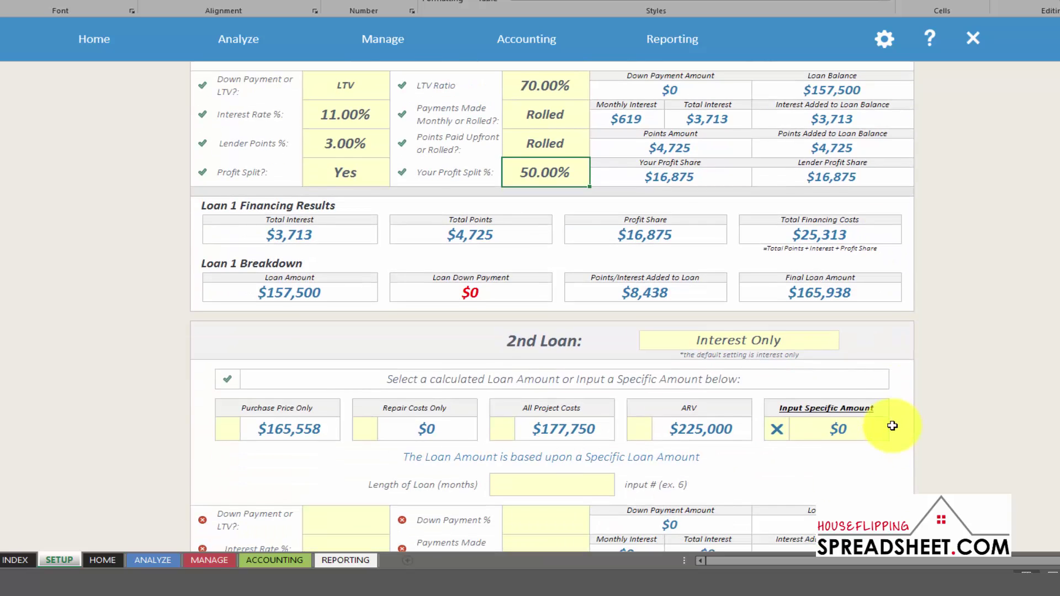
{"action": "scroll", "coordinate": [893, 426], "scroll_direction": "down", "scroll_amount": 2}
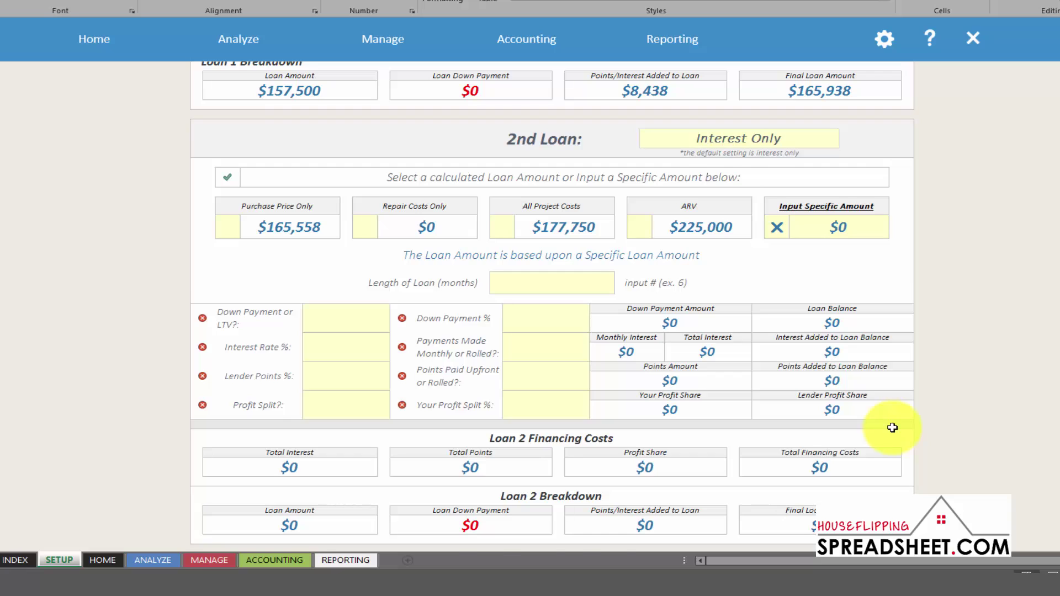
{"action": "scroll", "coordinate": [893, 428], "scroll_direction": "down", "scroll_amount": 1}
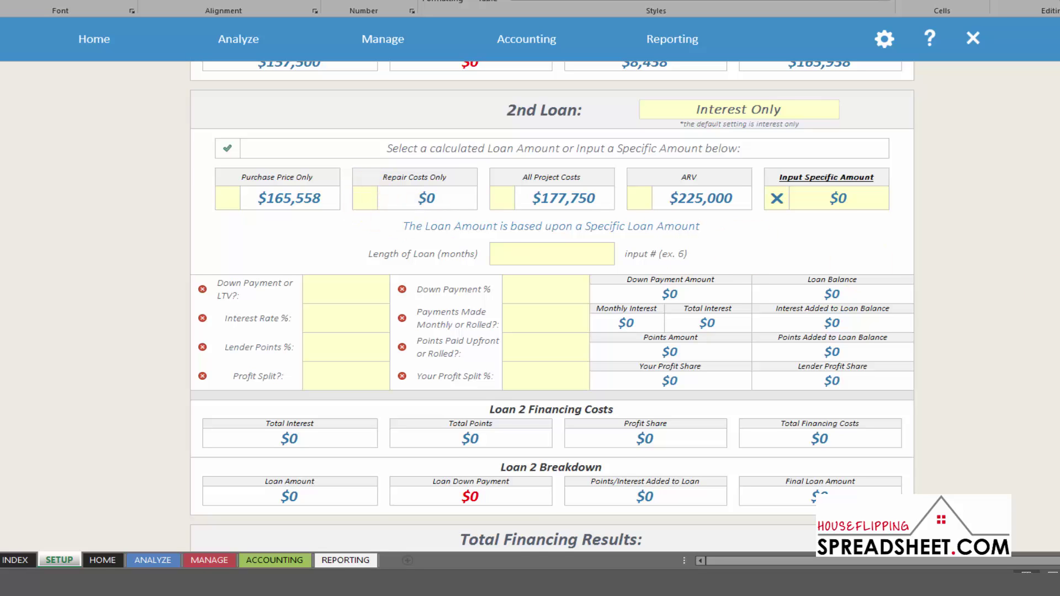
Scroll past Loan 2 to the Total Financing Results and the Comparables Sales Information heading
{"action": "scroll", "coordinate": [552, 307], "scroll_direction": "down", "scroll_amount": 8}
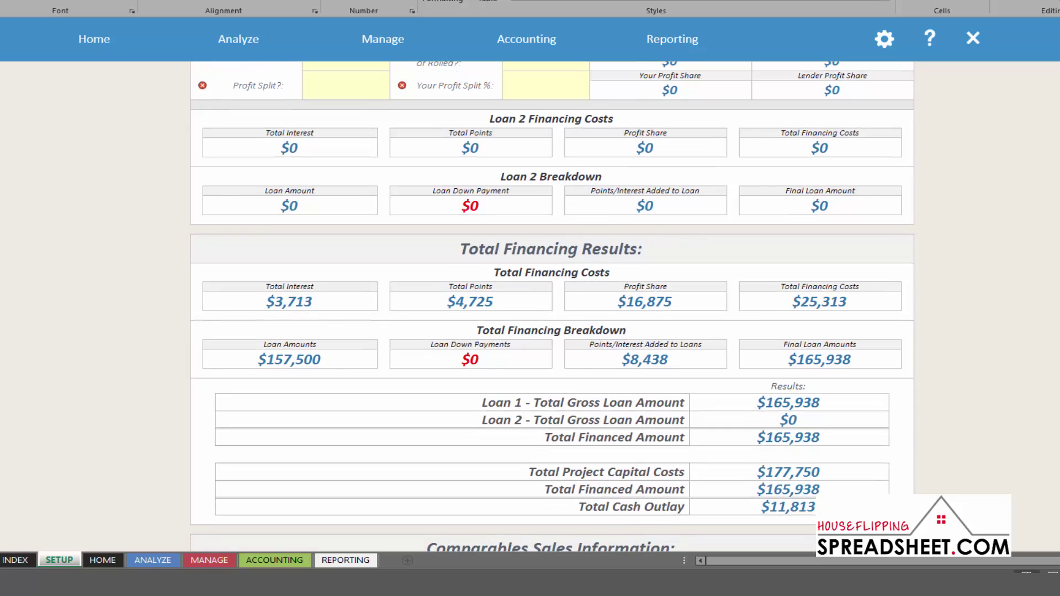
{"action": "scroll", "coordinate": [551, 307], "scroll_direction": "down", "scroll_amount": 2}
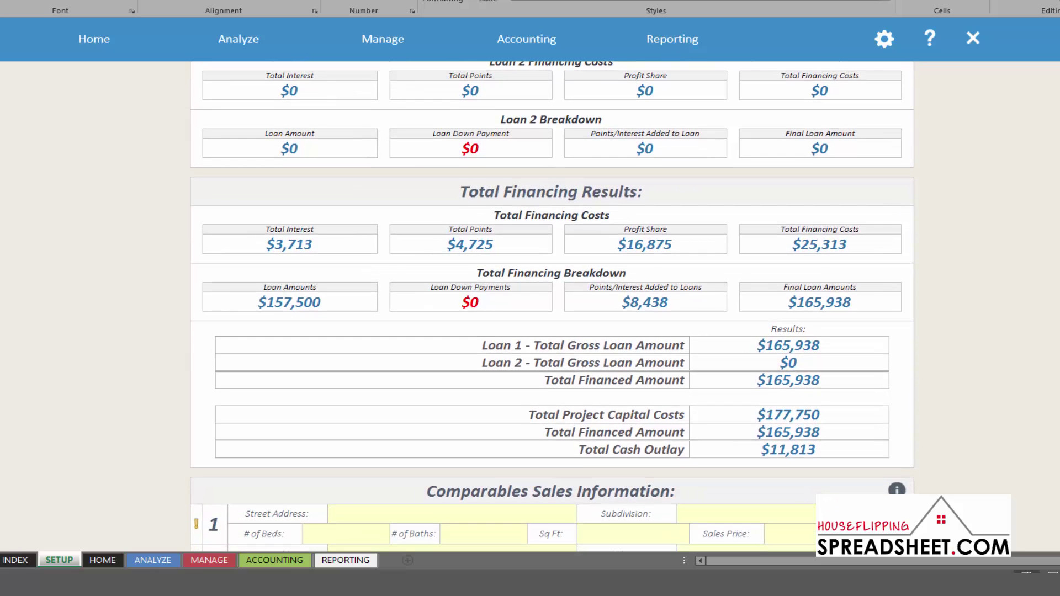
{"action": "scroll", "coordinate": [551, 307], "scroll_direction": "down", "scroll_amount": 1}
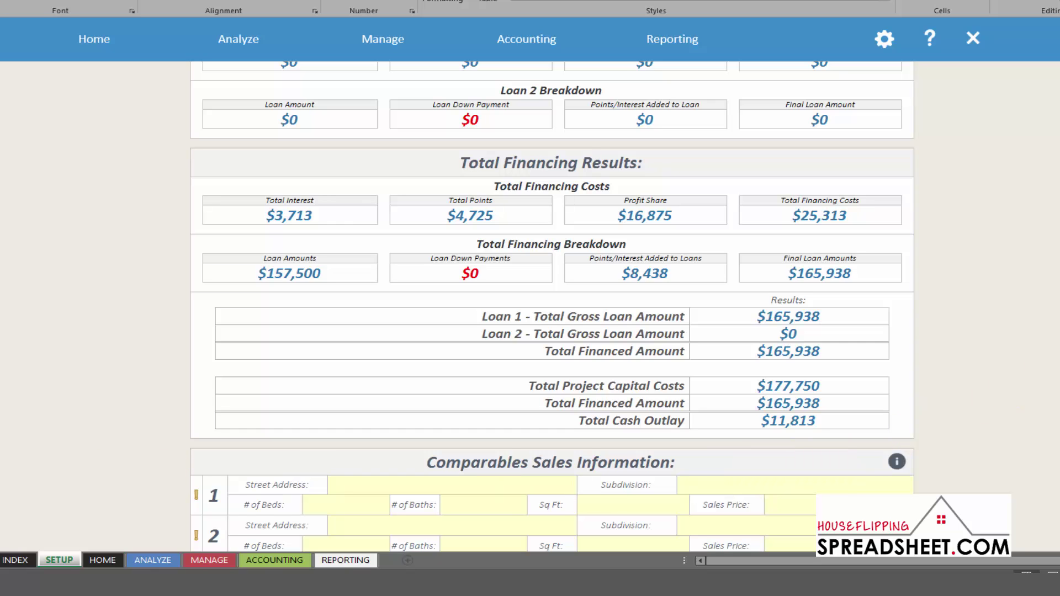
Enter comparable 1's street address with 3 beds and 3 baths
{"action": "scroll", "coordinate": [552, 306], "scroll_direction": "down", "scroll_amount": 5}
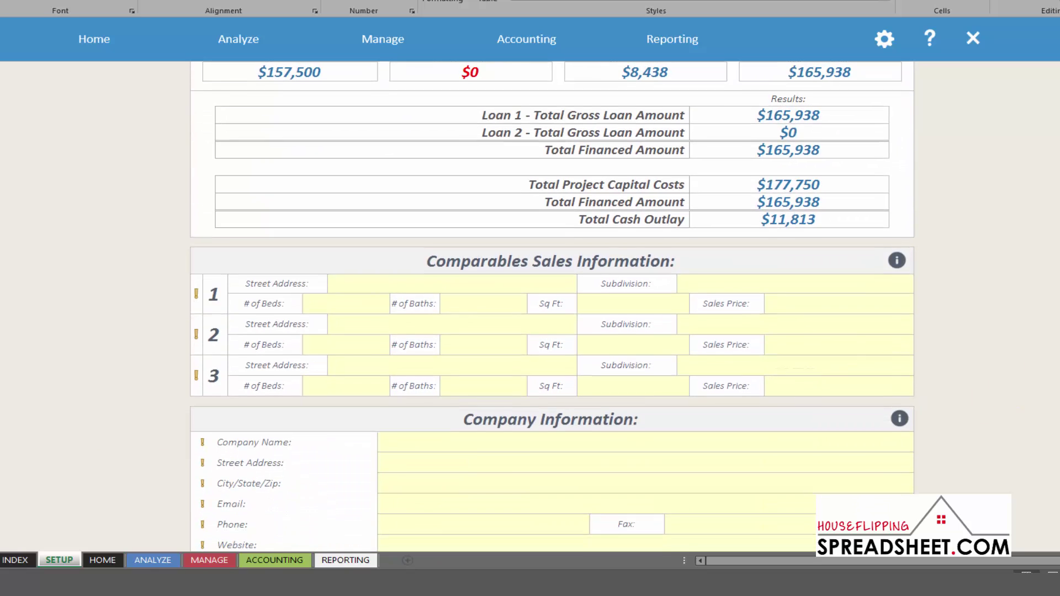
{"action": "left_click", "coordinate": [473, 288]}
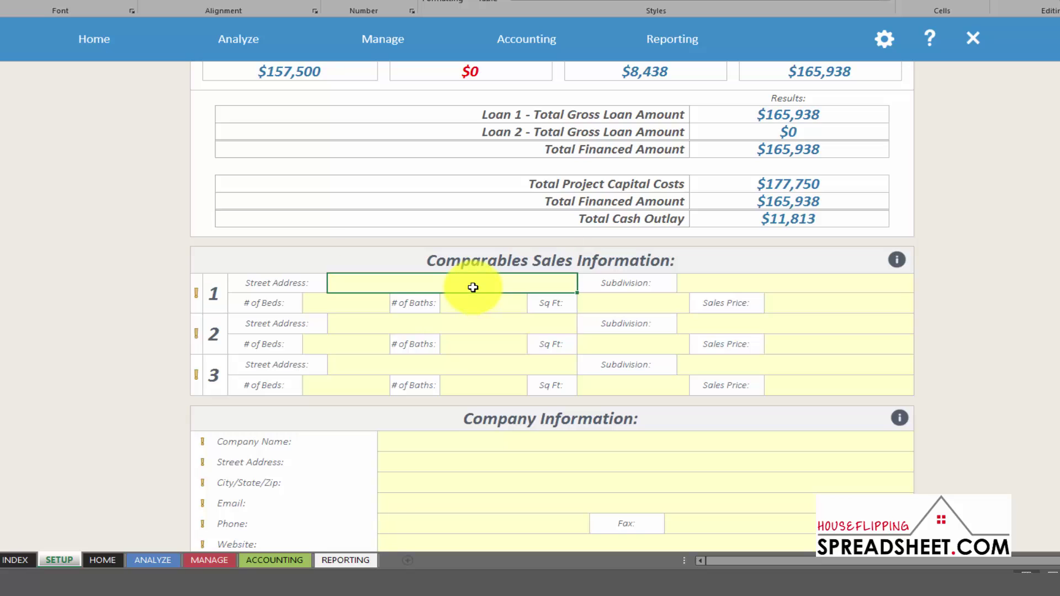
{"action": "key", "text": "Return"}
{"action": "type", "text": "3"}
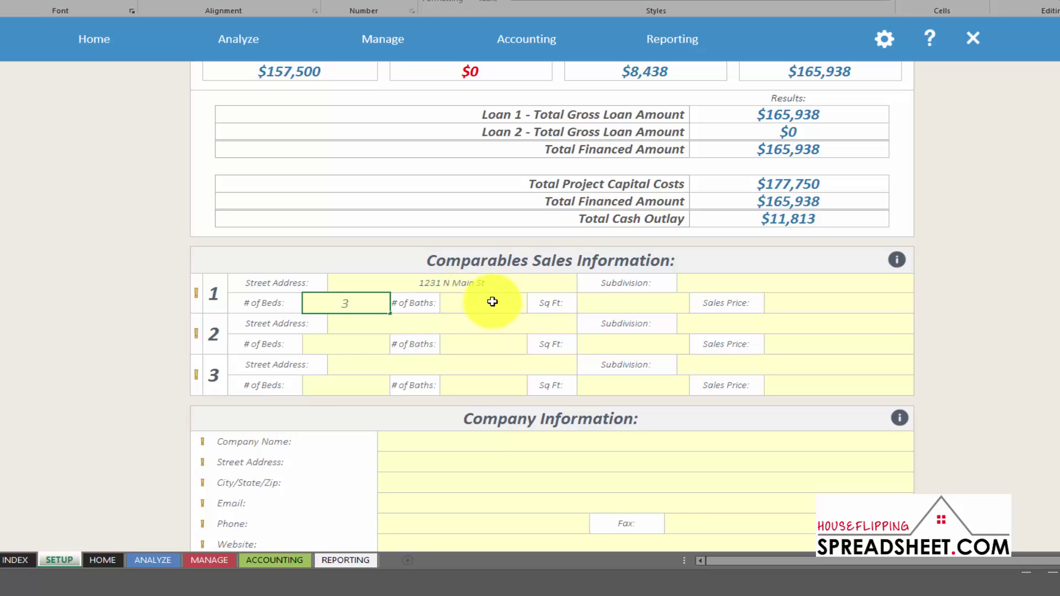
{"action": "left_click", "coordinate": [490, 301]}
{"action": "type", "text": "3"}
Give comparable 1 2,250 sq ft, a $230,000 price and subdivision The Coves, then start comparable 2's address
{"action": "left_click", "coordinate": [644, 308]}
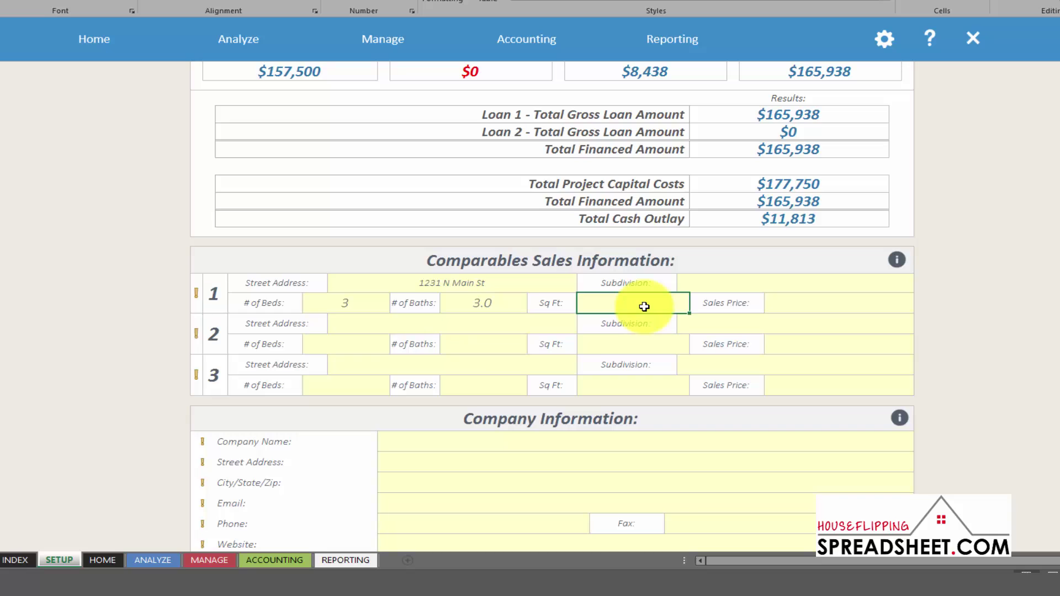
{"action": "type", "text": "2250"}
{"action": "left_click", "coordinate": [808, 302]}
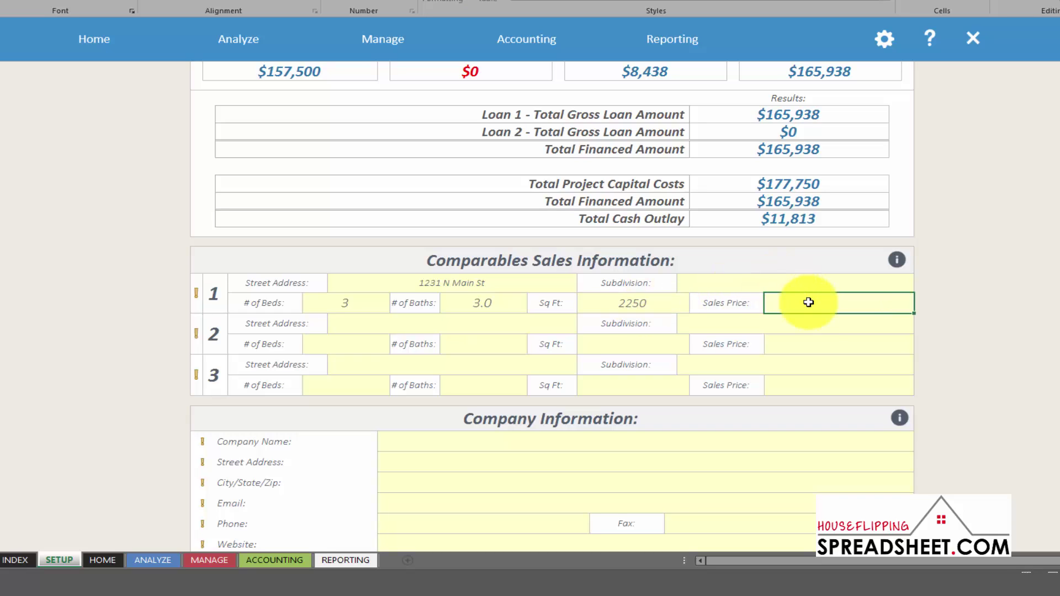
{"action": "type", "text": "23000"}
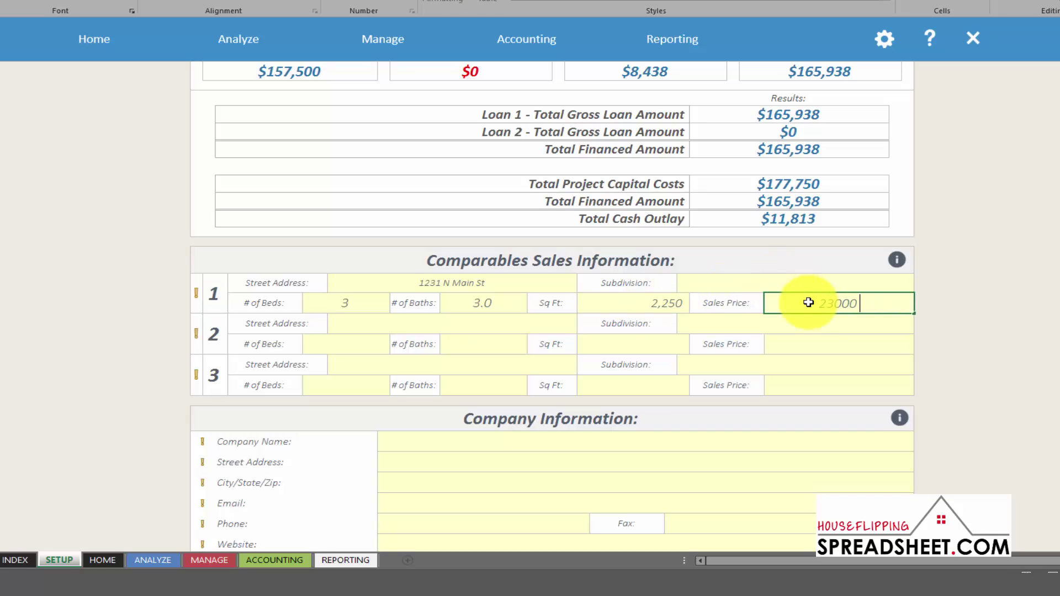
{"action": "type", "text": "0"}
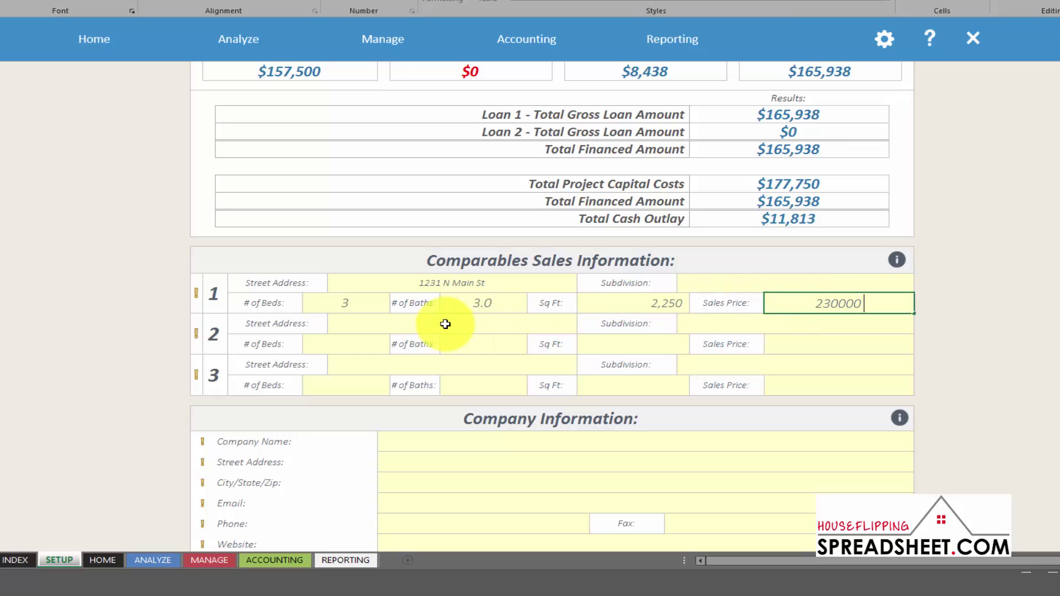
{"action": "left_click", "coordinate": [729, 287]}
{"action": "type", "text": "The Coves"}
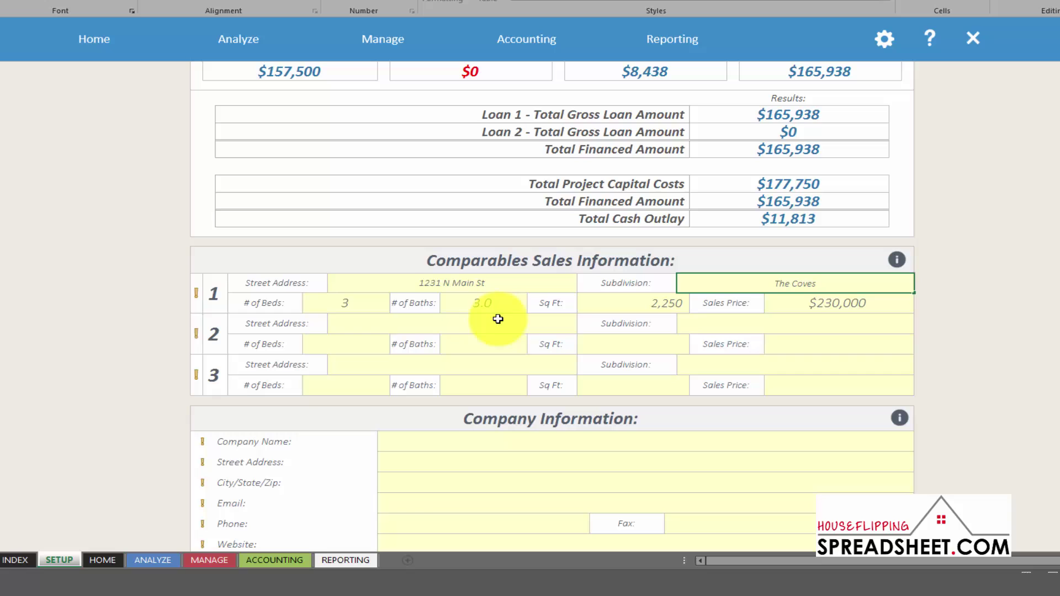
{"action": "left_click", "coordinate": [493, 321]}
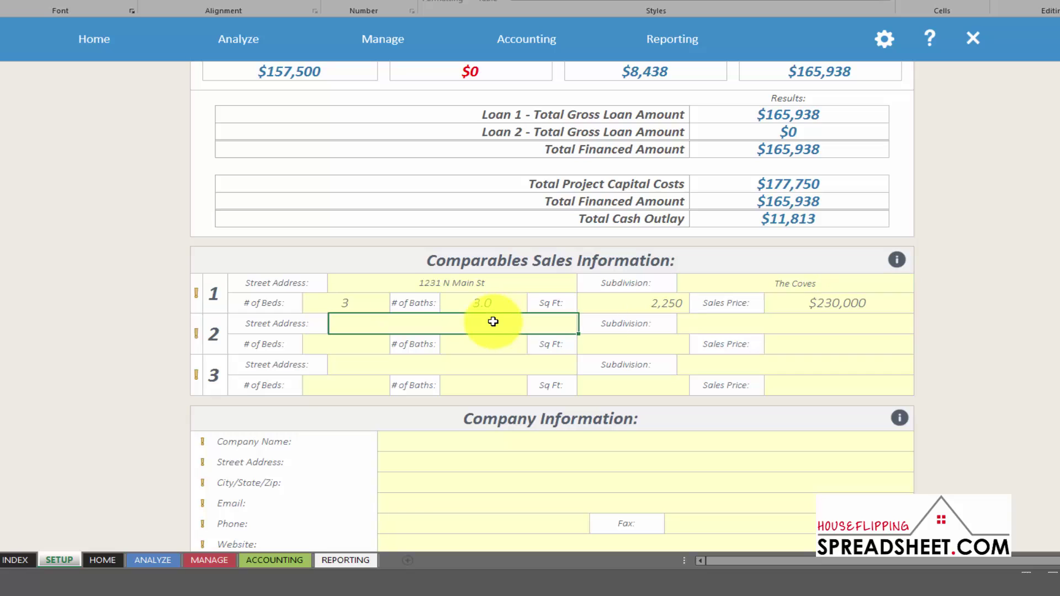
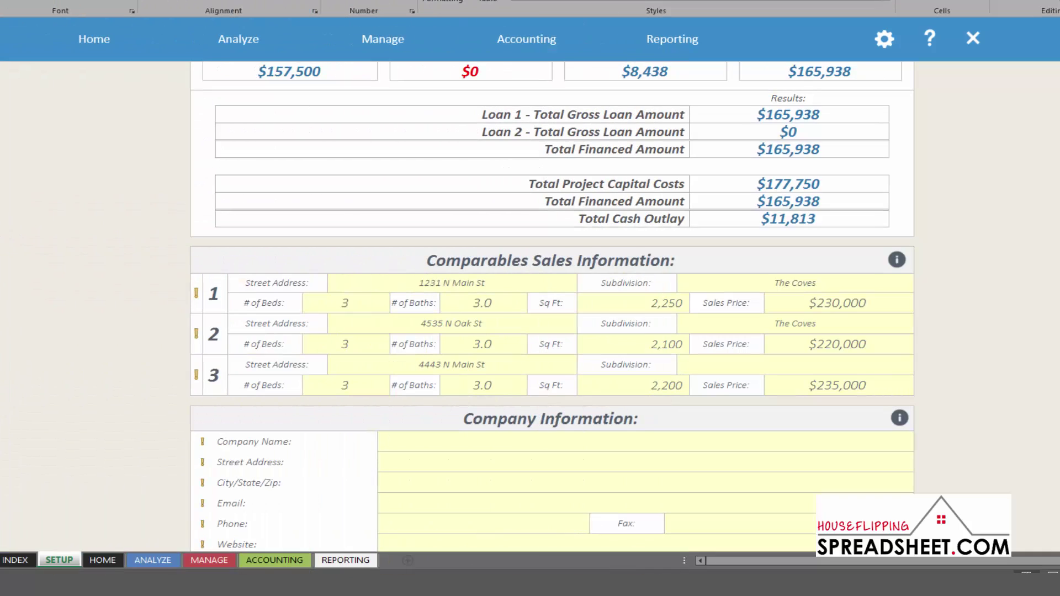
Enter company name 'Example Company', its P.O. box mailing address and city/state/zip
{"action": "scroll", "coordinate": [552, 306], "scroll_direction": "down", "scroll_amount": 5}
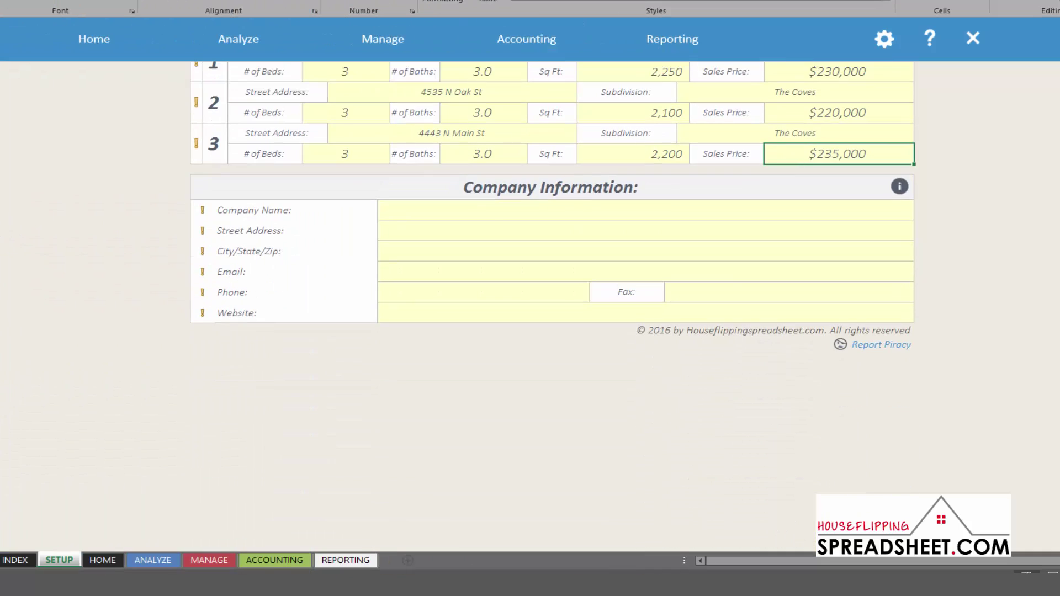
{"action": "left_click", "coordinate": [494, 215]}
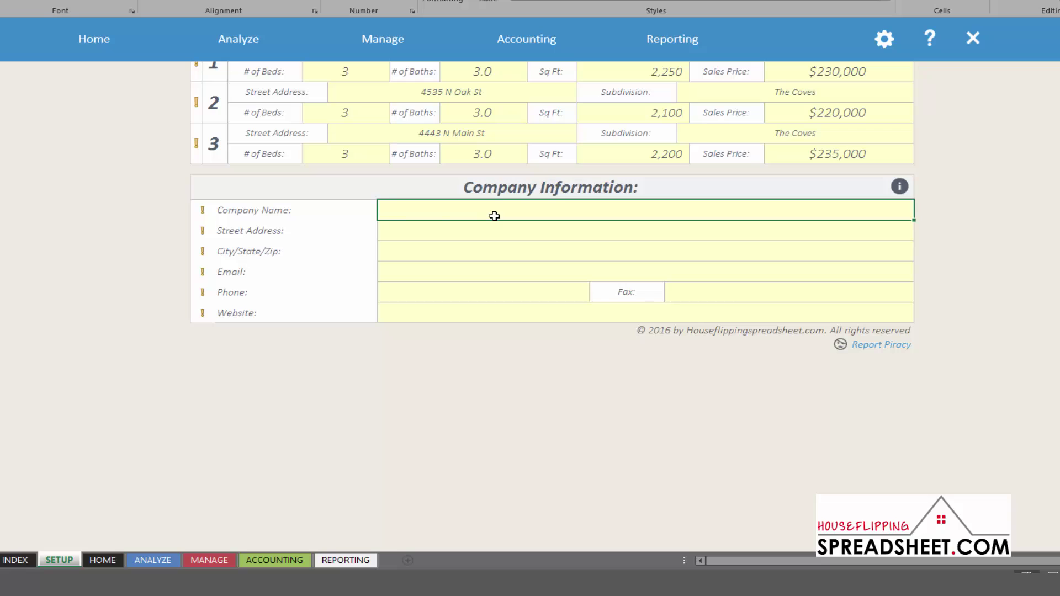
{"action": "type", "text": "Example Company"}
{"action": "key", "text": "Return"}
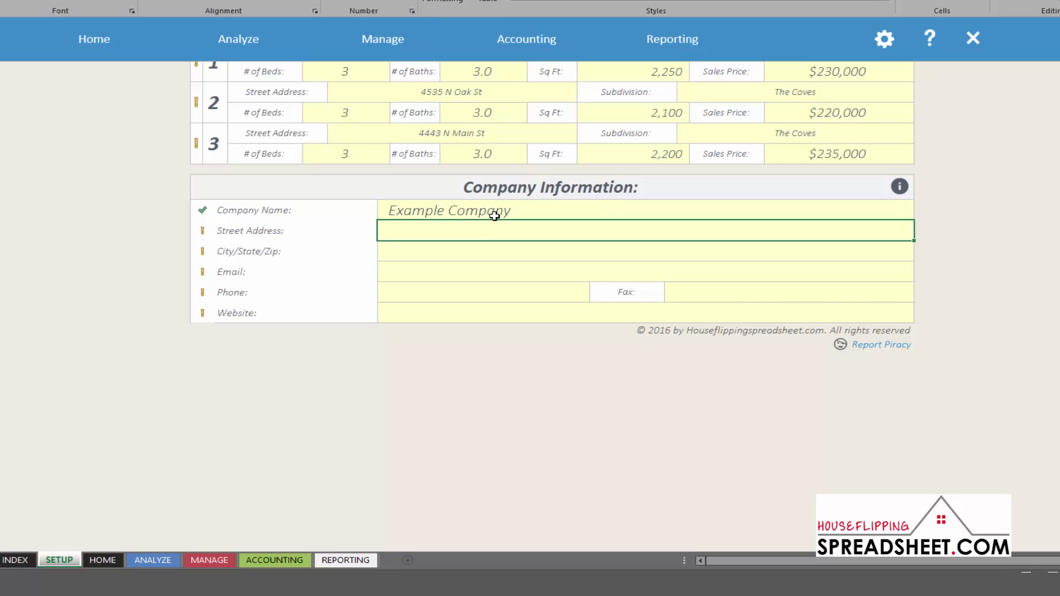
{"action": "type", "text": "P.O. Box 165324"}
{"action": "key", "text": "Return"}
{"action": "type", "text": "Kansa"}
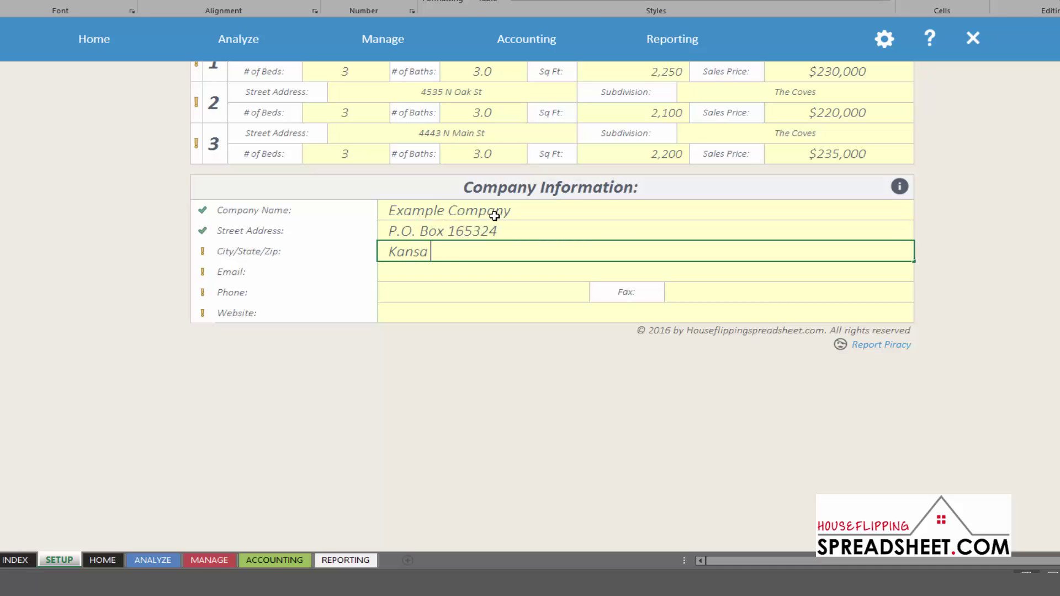
{"action": "type", "text": "s City, MO 64116"}
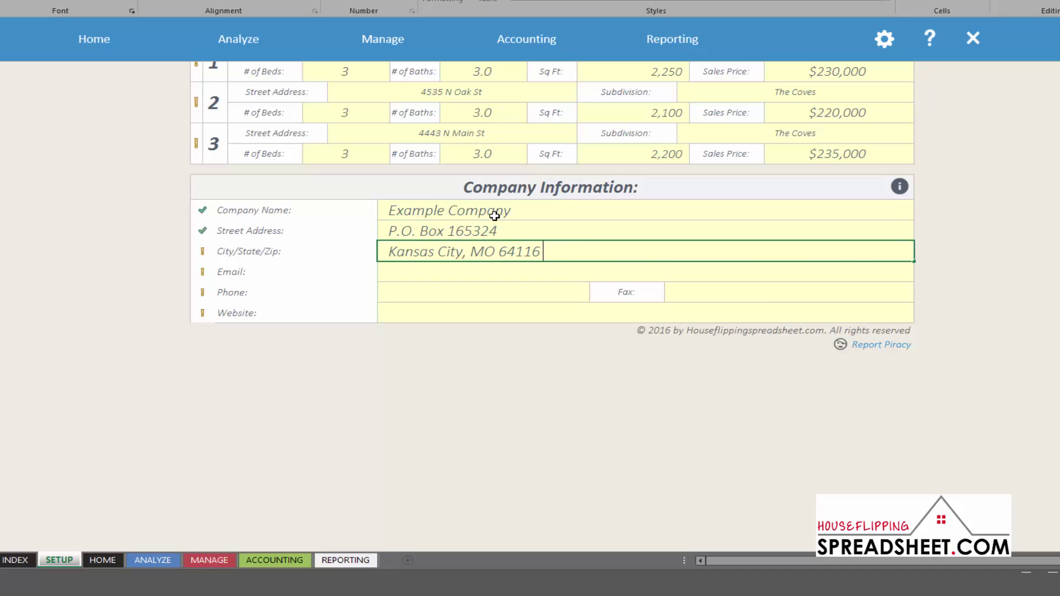
{"action": "key", "text": "Return"}
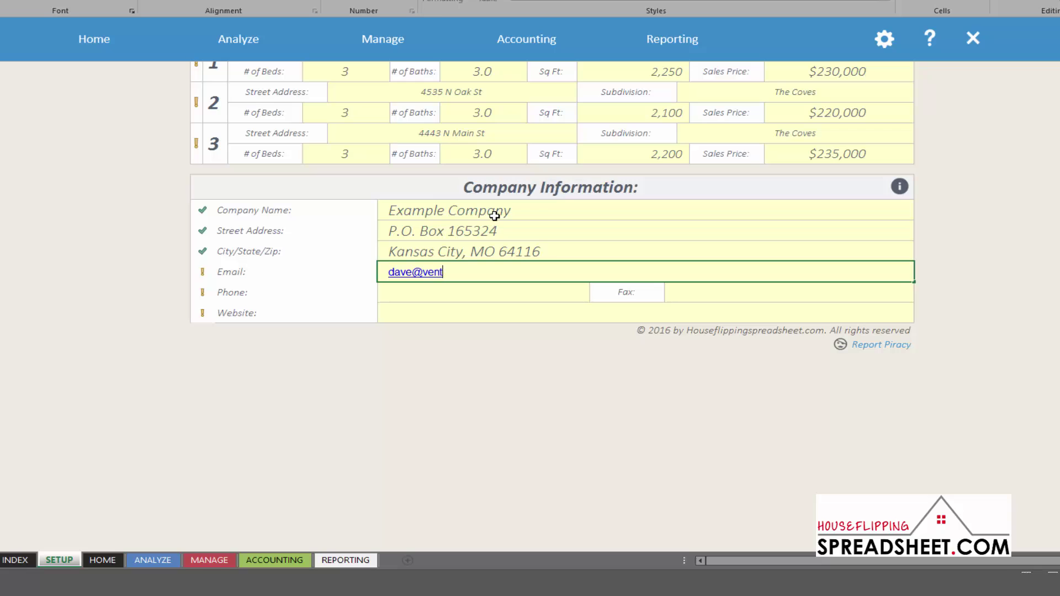
{"action": "key", "text": "Return"}
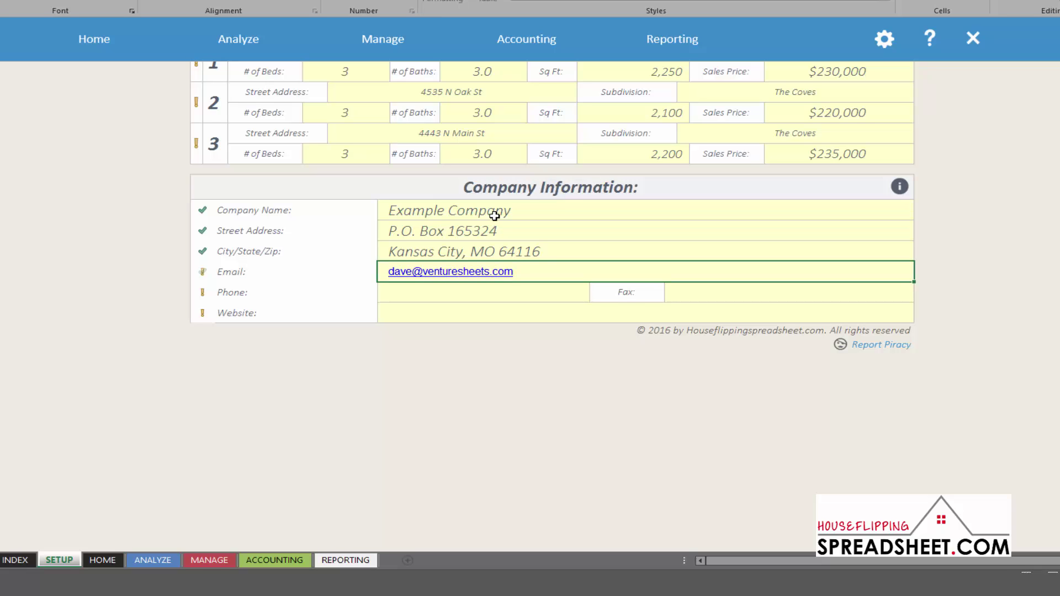
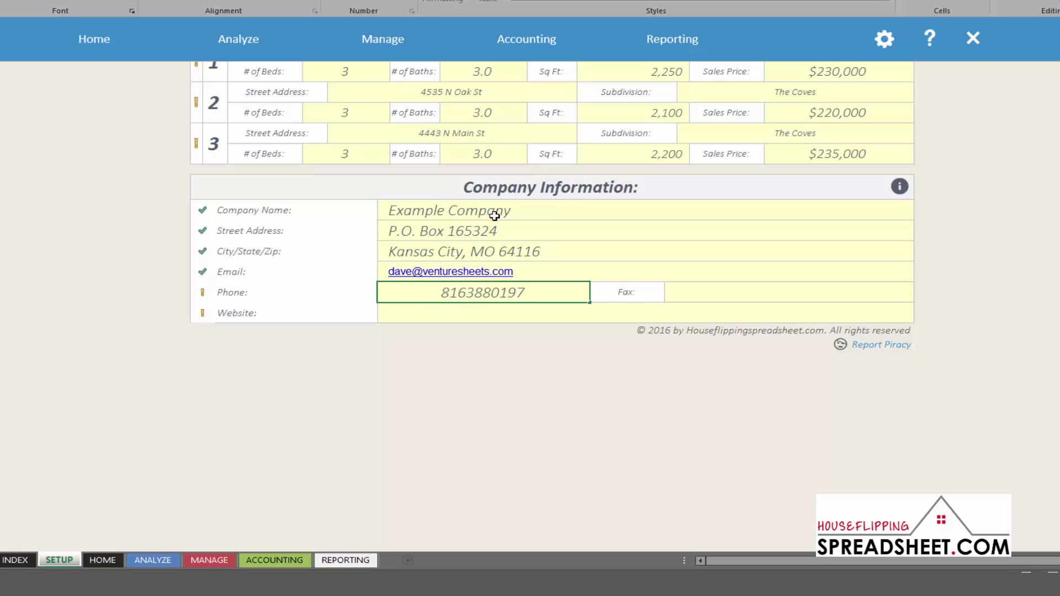
{"action": "key", "text": "Return"}
{"action": "type", "text": "www.houseflippingspr"}
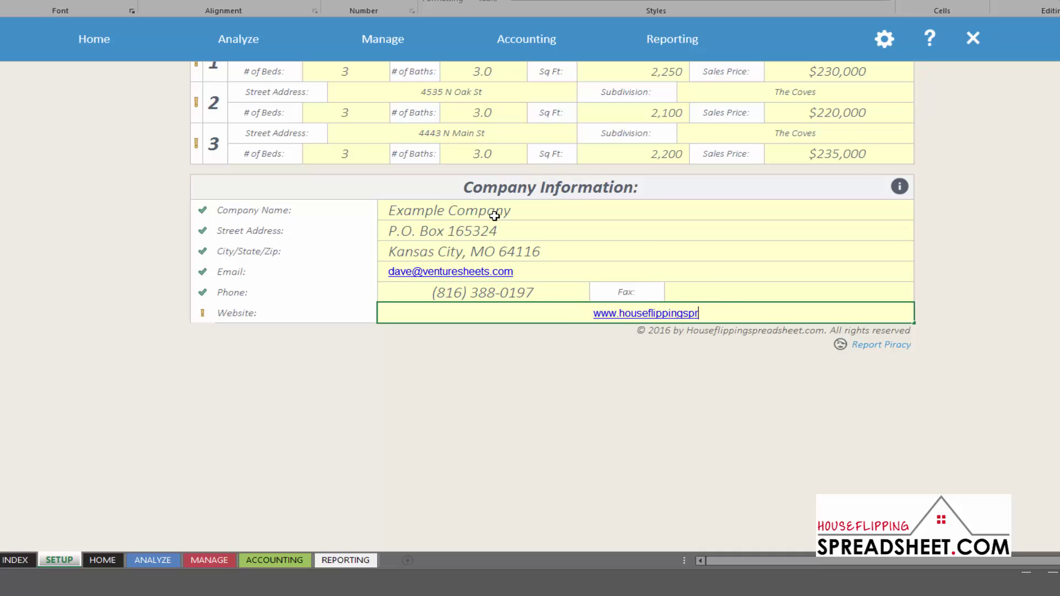
{"action": "type", "text": "eadsheet.com"}
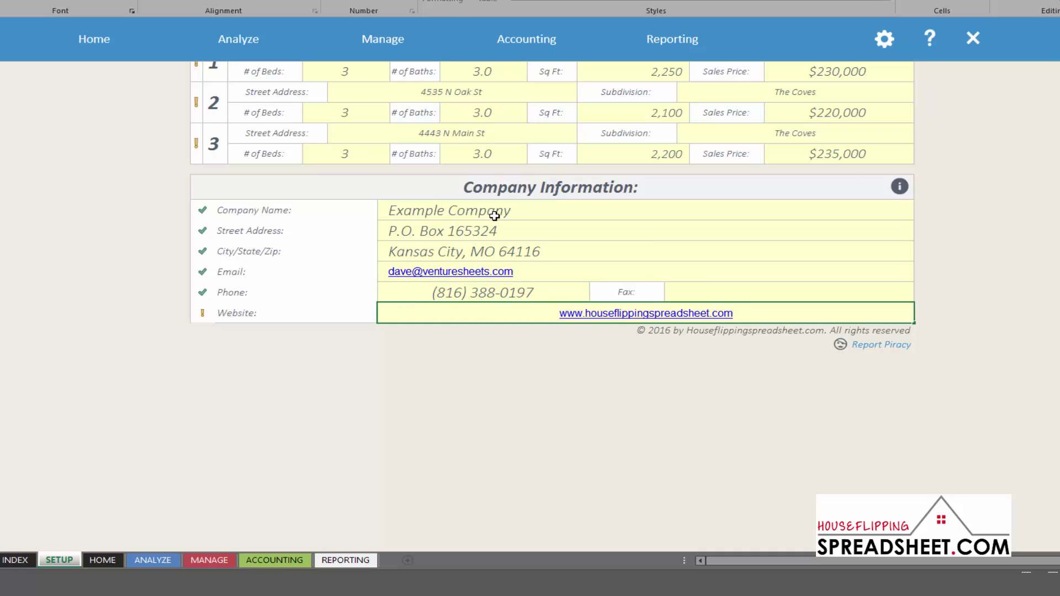